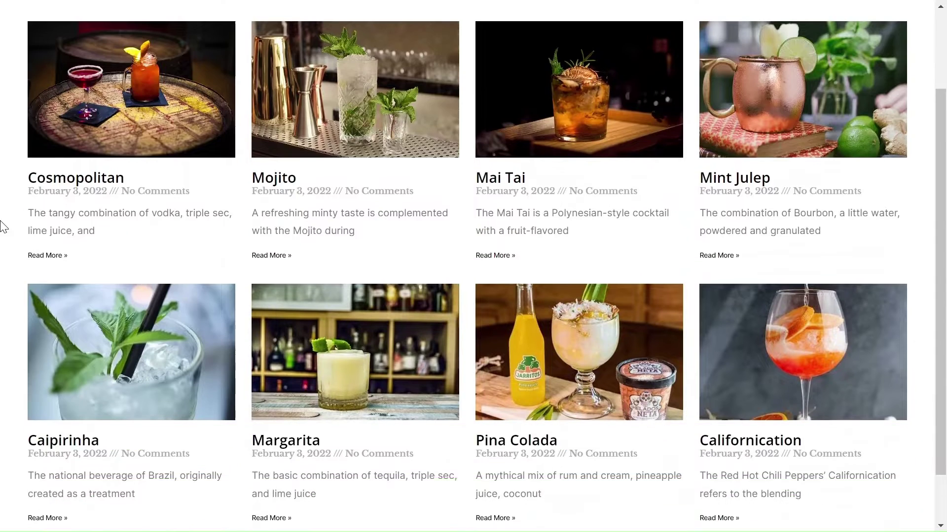
- Filter the demo cocktail grid by Gin, Rum and Vodka, then back to Brandy
scroll(3, 227, "up", 2)
scroll(2, 227, "down", 2)
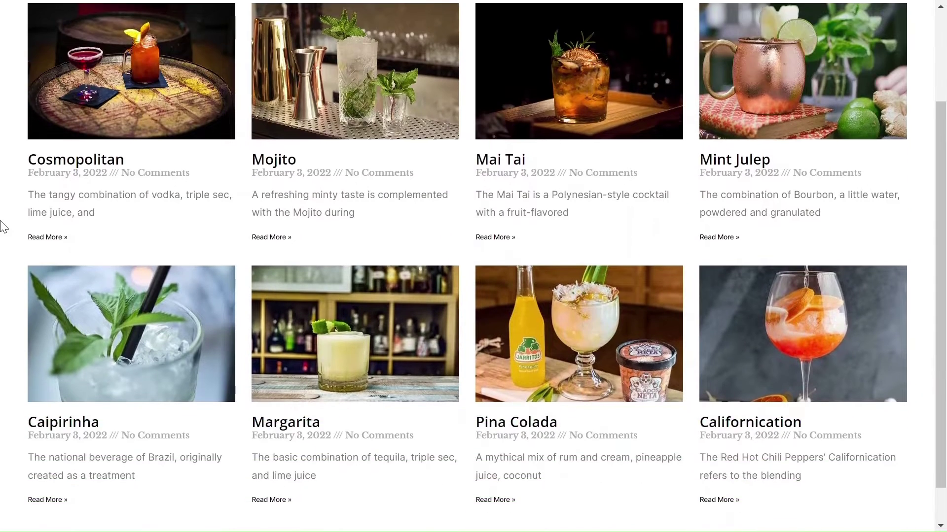
scroll(2, 226, "up", 2)
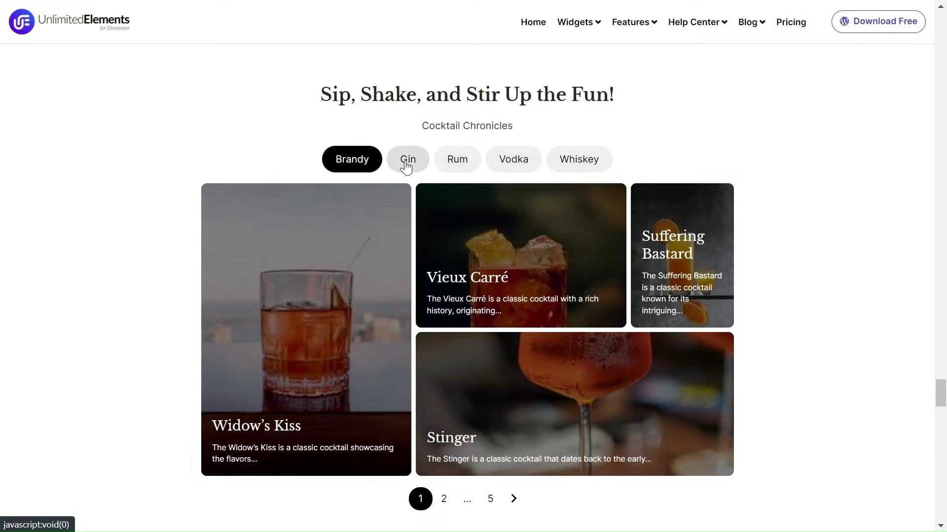
left_click(406, 161)
left_click(457, 164)
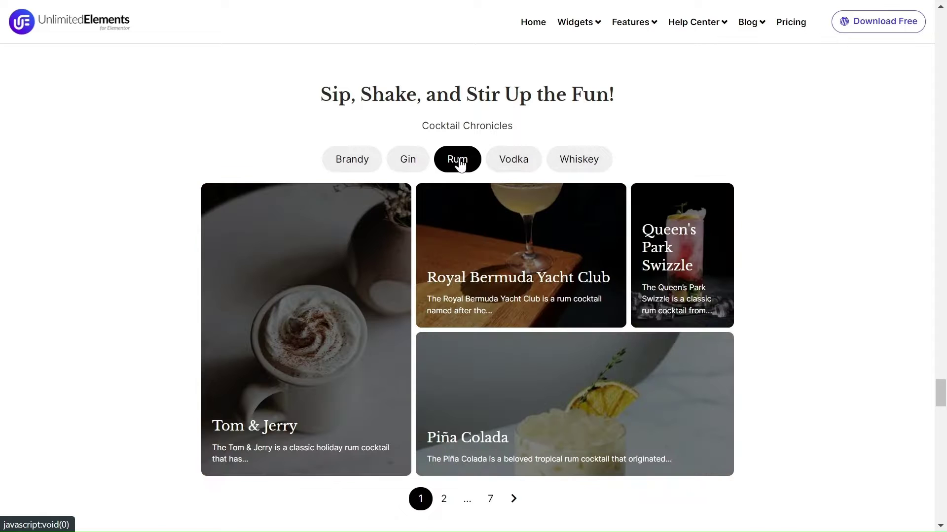
left_click(511, 164)
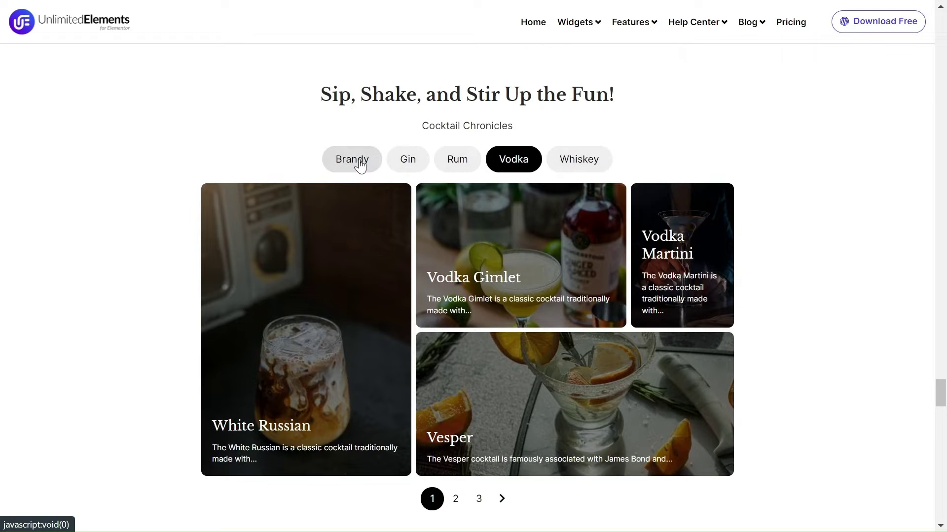
left_click(358, 162)
- Page through the Brandy cocktails to pages 2 and 3, then return to page 1
left_click(444, 499)
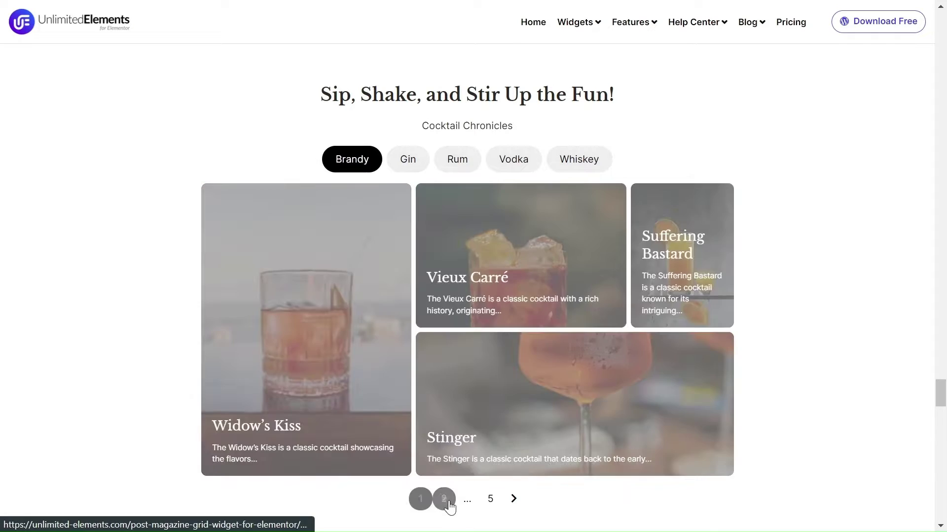
left_click(467, 505)
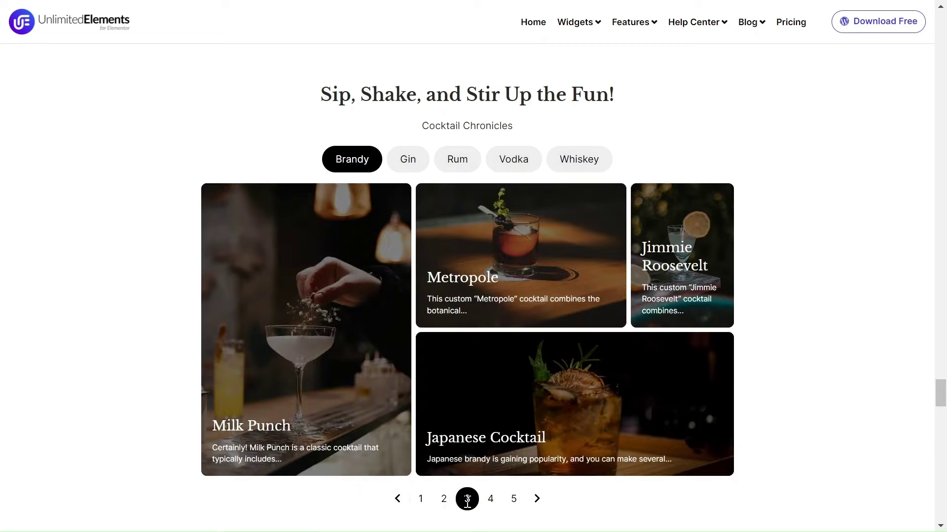
left_click(421, 501)
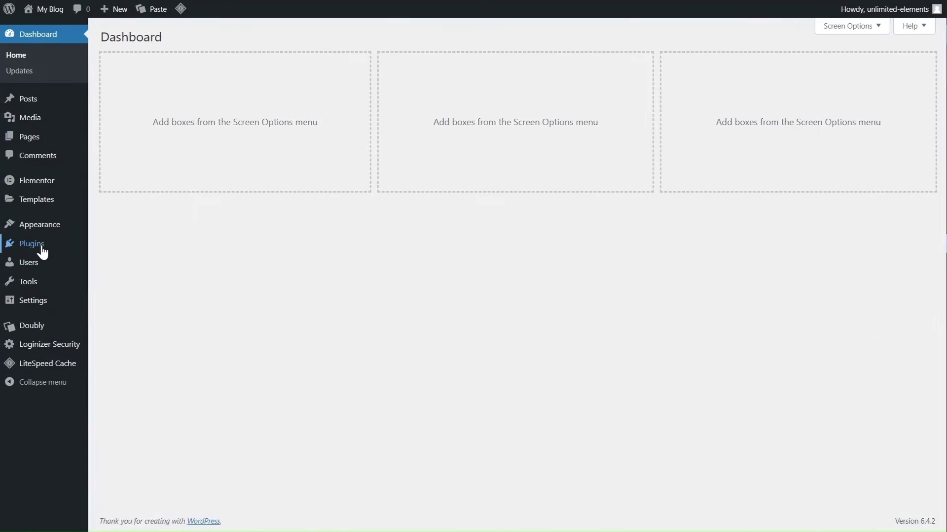
- Upload the Unlimited Elements premium zip as a plugin, install it and activate it
left_click(87, 259)
left_click(201, 38)
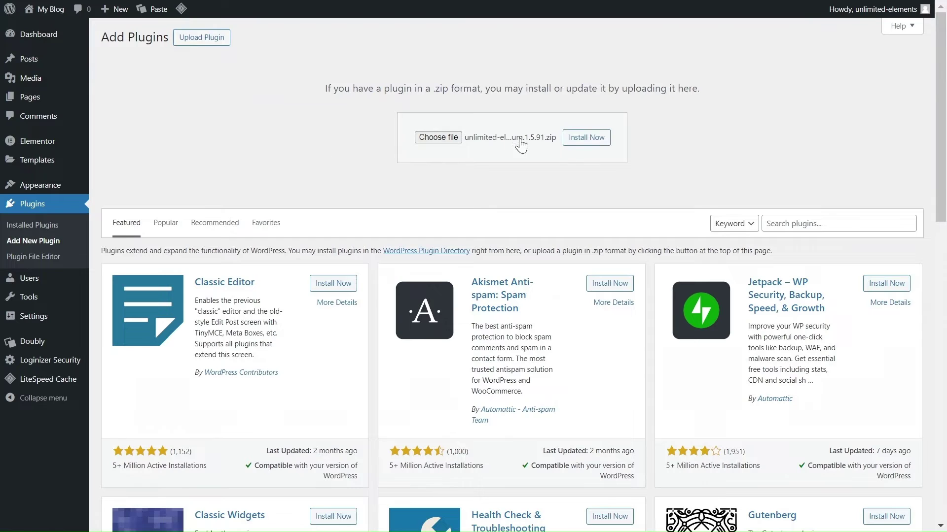
left_click(578, 140)
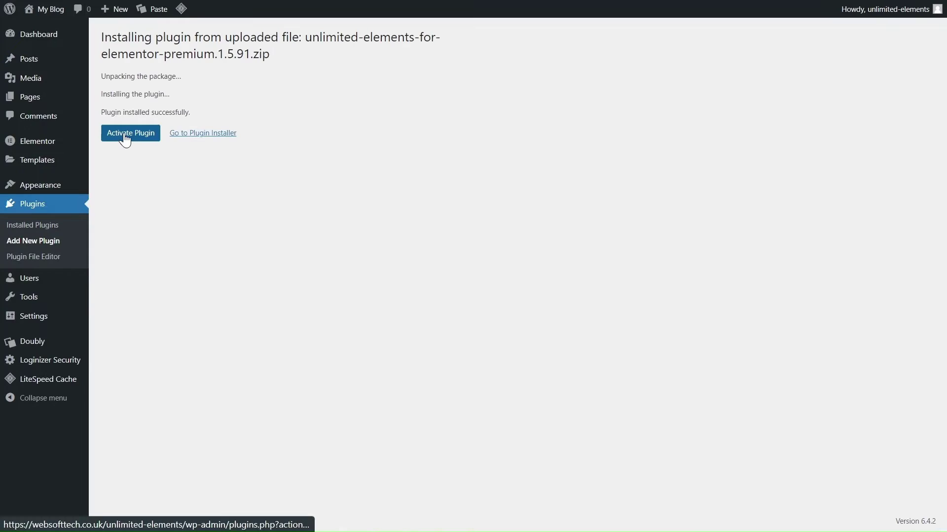
left_click(129, 134)
- Search the Unlimited Elements widget library for 'post magazine' and install Post Magazine Grid
mouse_move(59, 342)
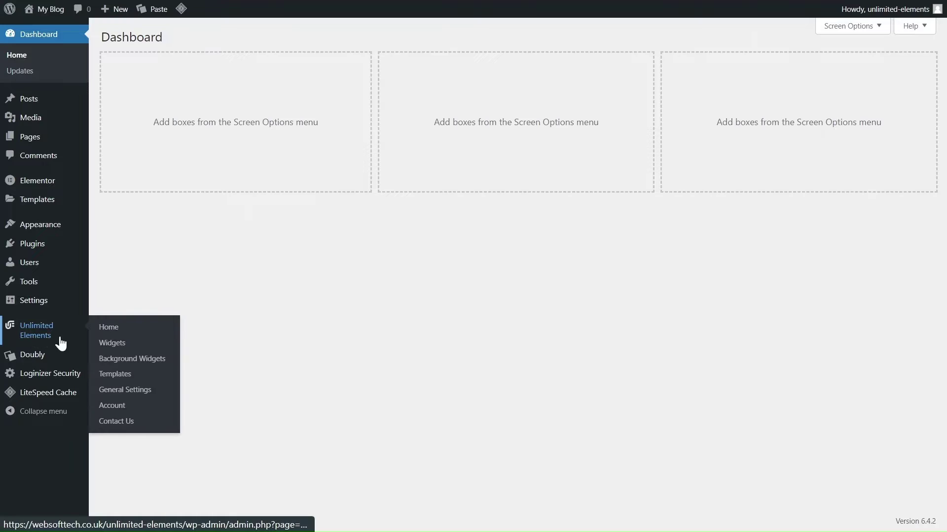
left_click(107, 345)
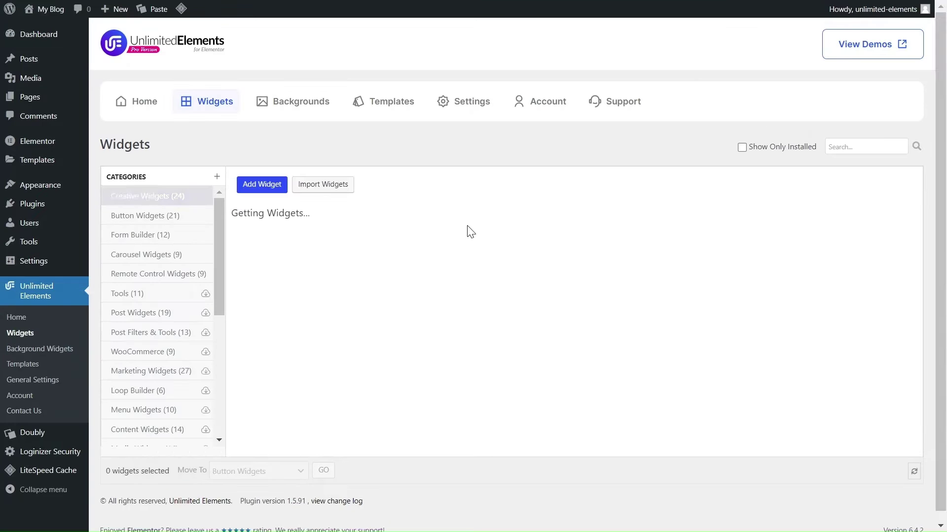
left_click(853, 147)
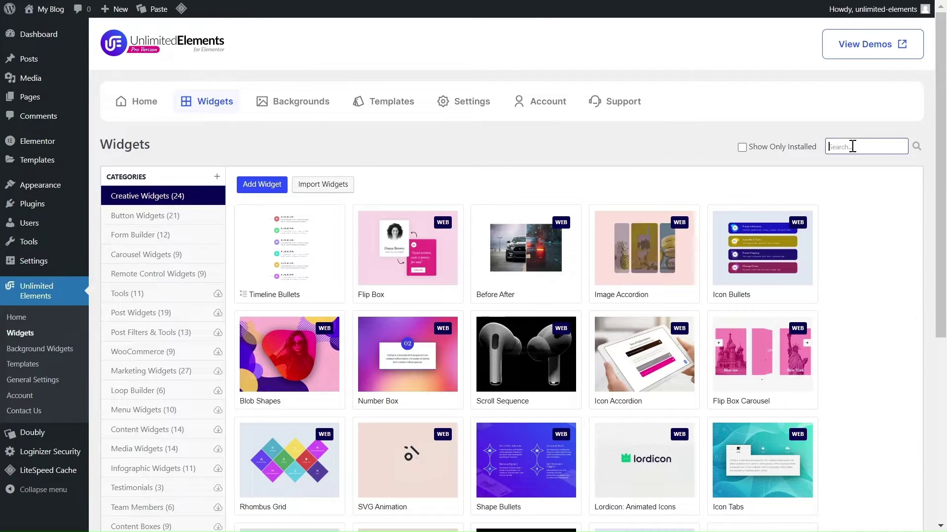
type("post magazine")
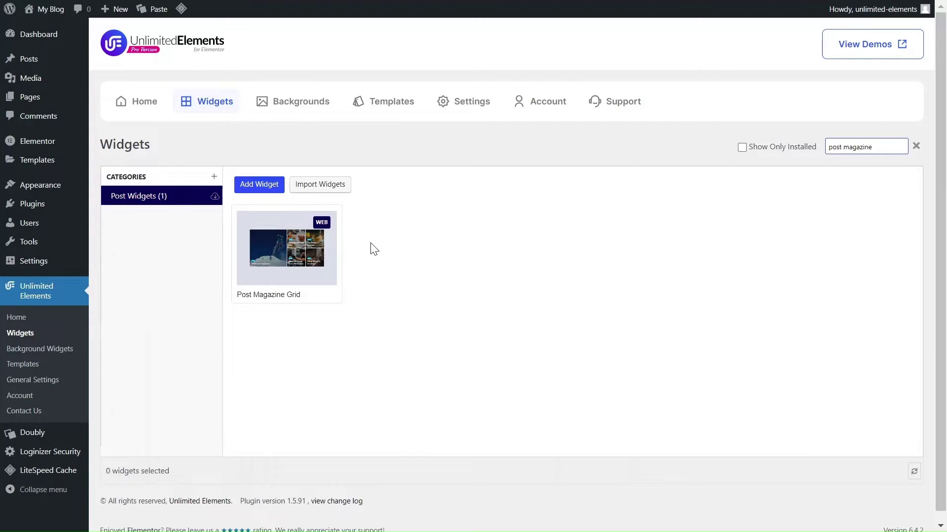
mouse_move(316, 252)
left_click(257, 267)
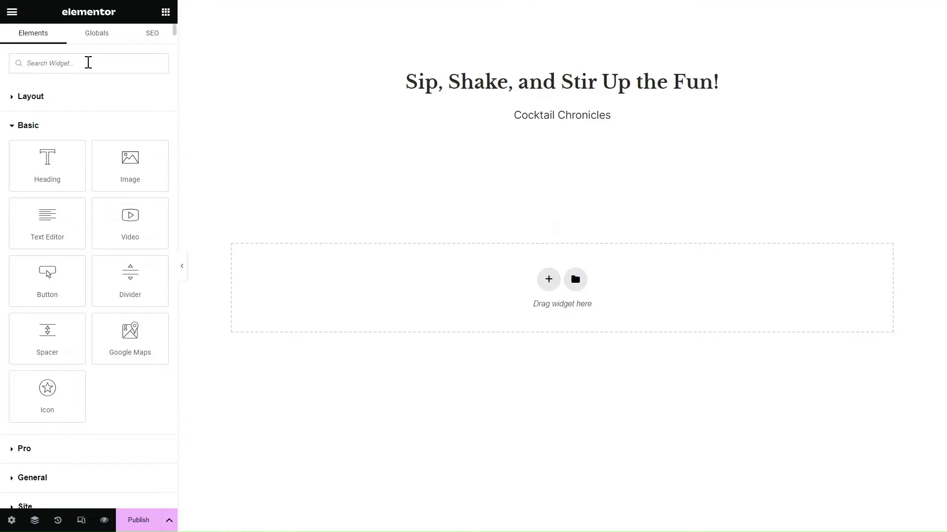
- Search 'post m' and drop the Post Magazine Grid into the empty section below the Cocktail Chronicles heading
type("post maga")
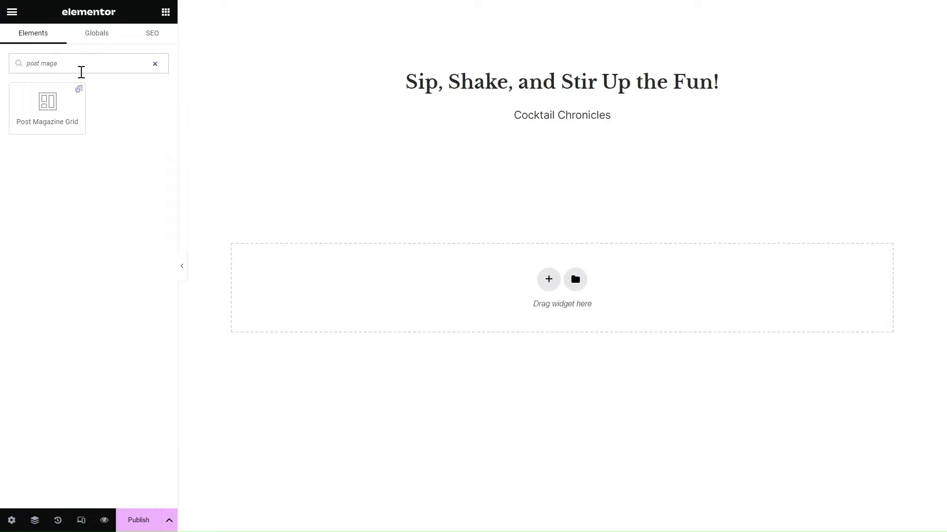
left_click_drag(47, 104, 565, 127)
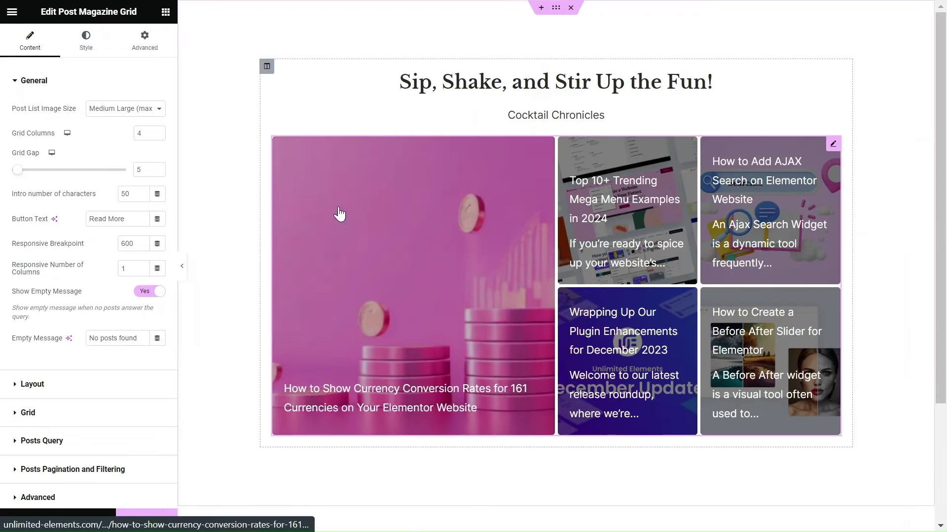
- In Posts Query, use the Cocktail post type and include only Brandy terms
scroll(12, 280, "down", 2)
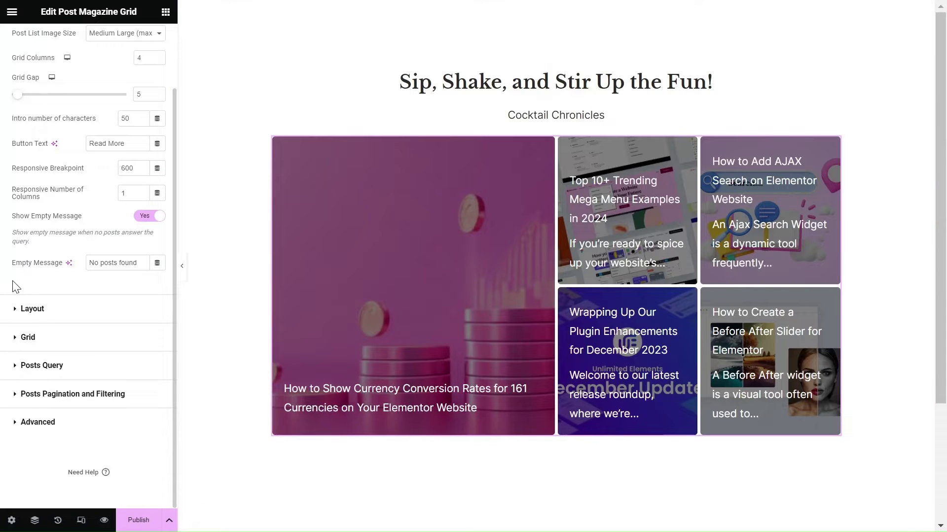
left_click(21, 379)
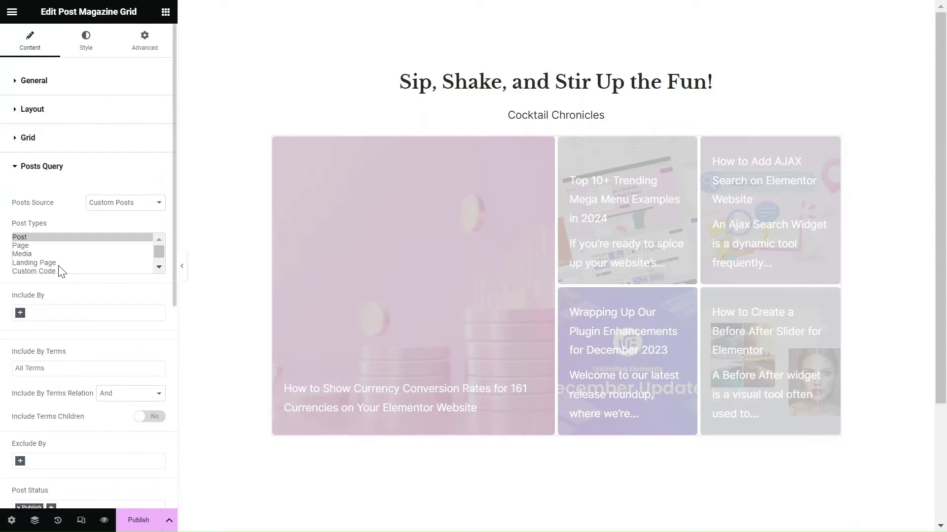
scroll(76, 266, "down", 5)
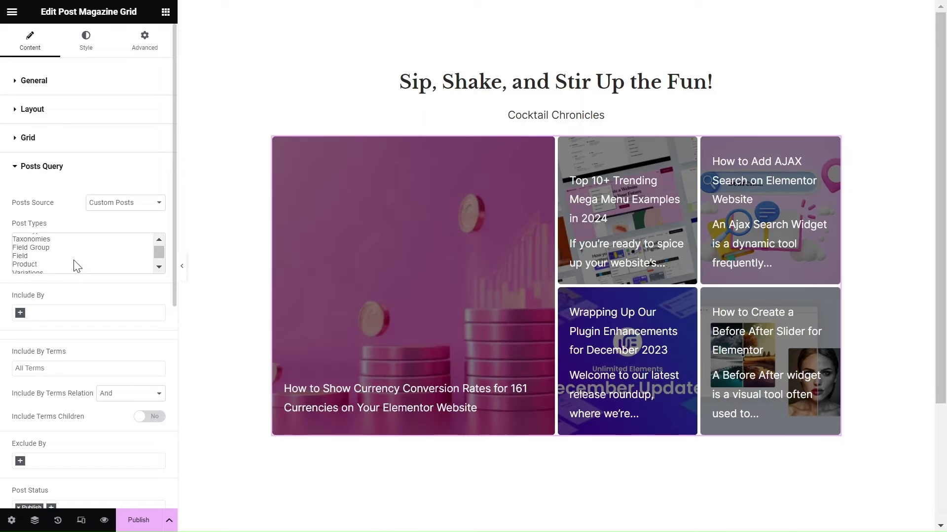
scroll(77, 266, "down", 3)
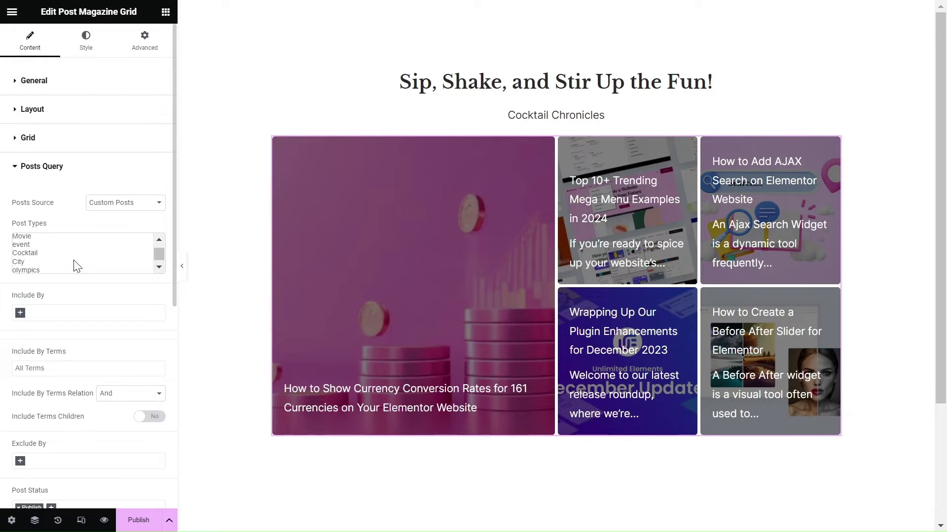
left_click(30, 248)
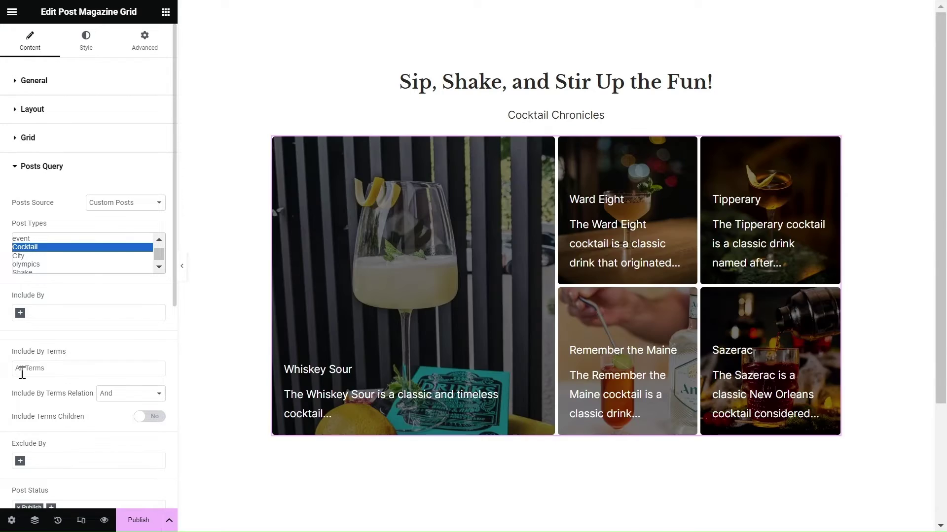
left_click(21, 369)
left_click(73, 386)
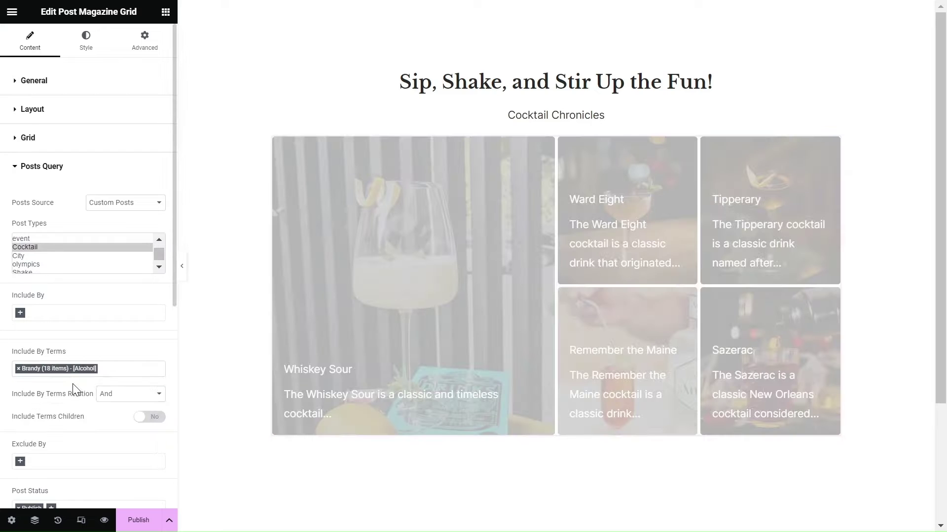
- Set Max Posts to 4, leaving the include and exclude options empty
scroll(73, 390, "down", 3)
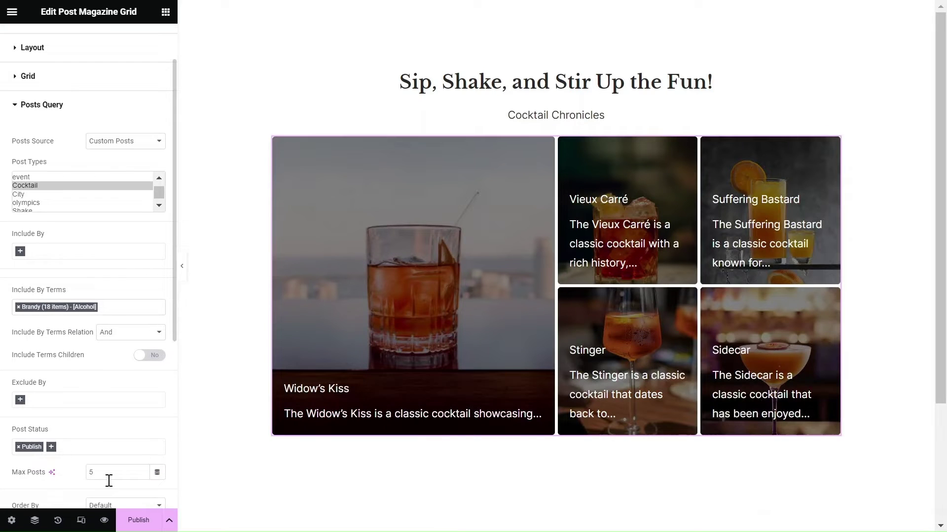
left_click_drag(109, 479, 72, 481)
type("4")
scroll(18, 196, "down", 2)
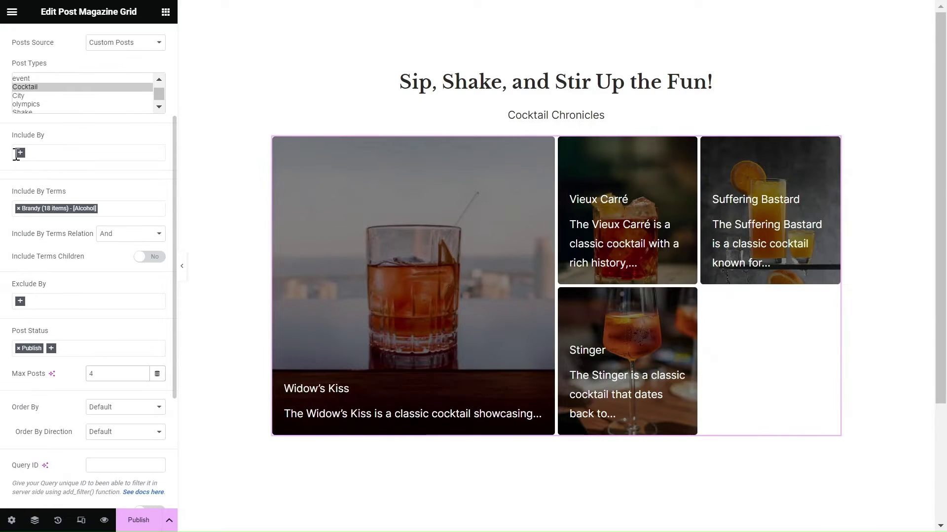
left_click(19, 155)
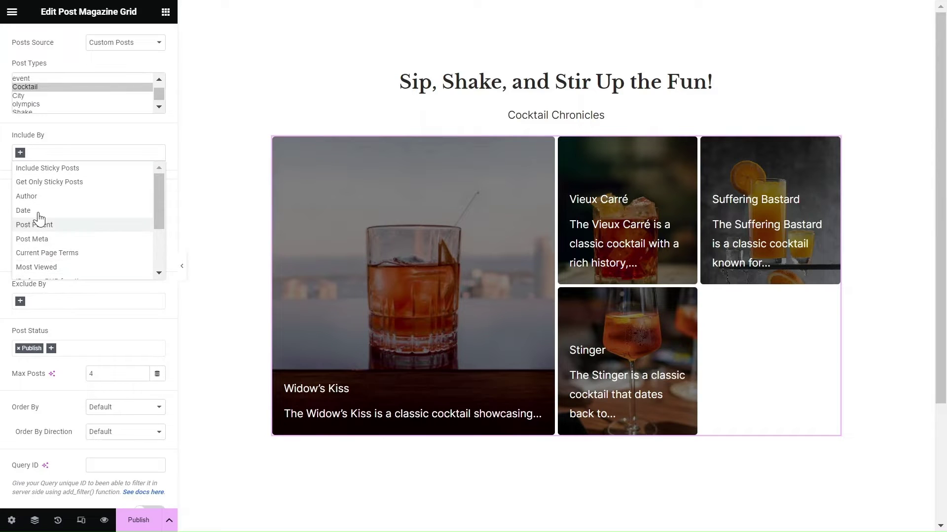
left_click(21, 156)
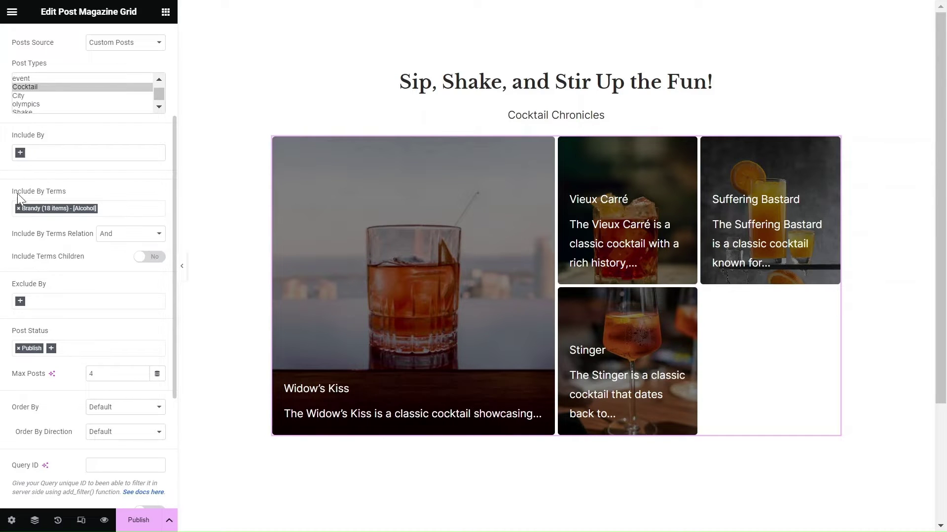
left_click(21, 302)
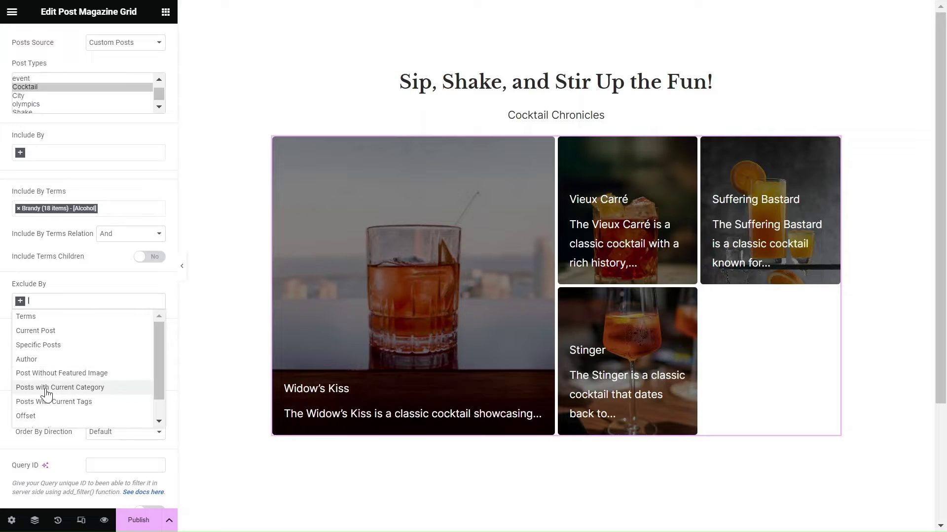
left_click(20, 301)
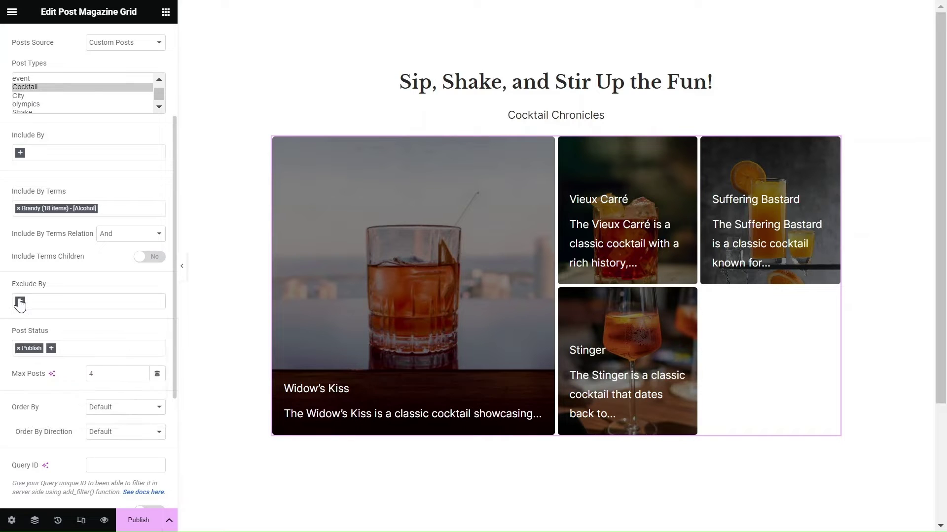
scroll(3, 296, "up", 3)
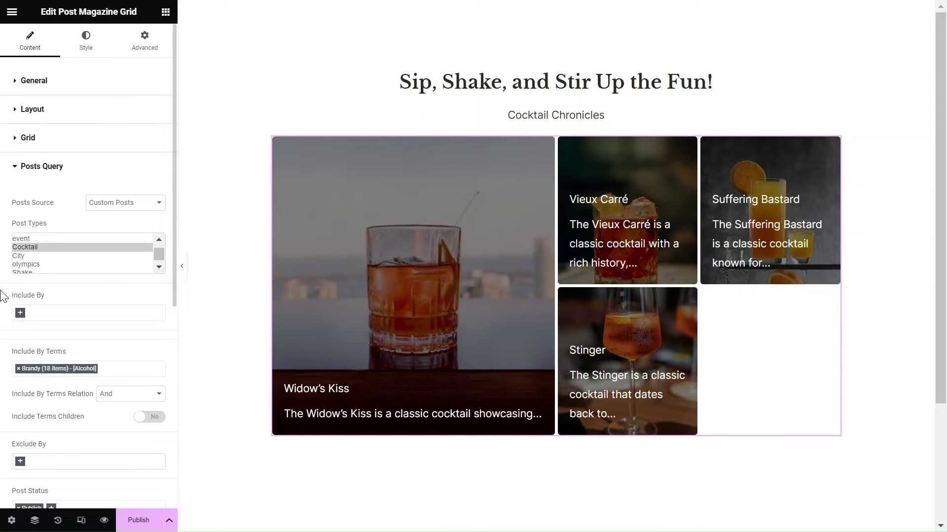
- Set grid columns to 5, grid gap to 8 and intro length to 60 characters
left_click(73, 85)
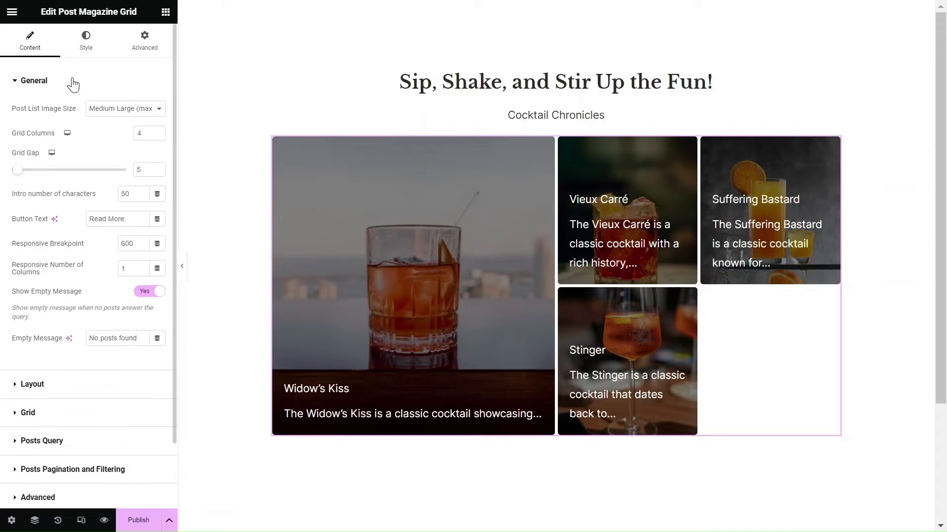
double_click(146, 133)
type("5")
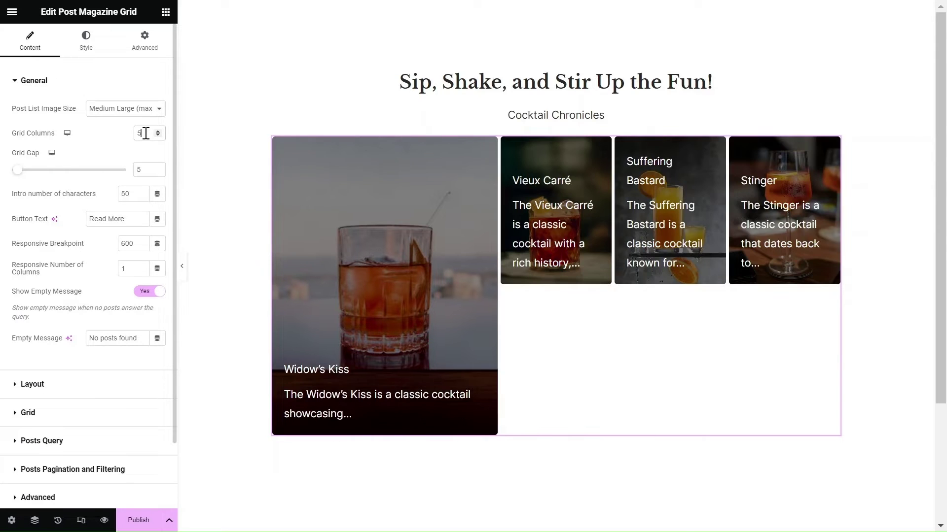
key("BackSpace")
type("8")
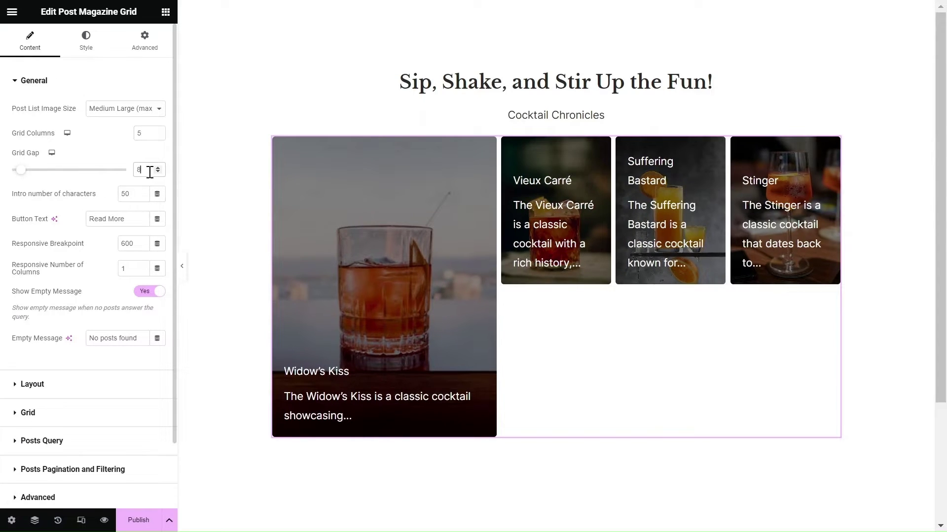
double_click(138, 244)
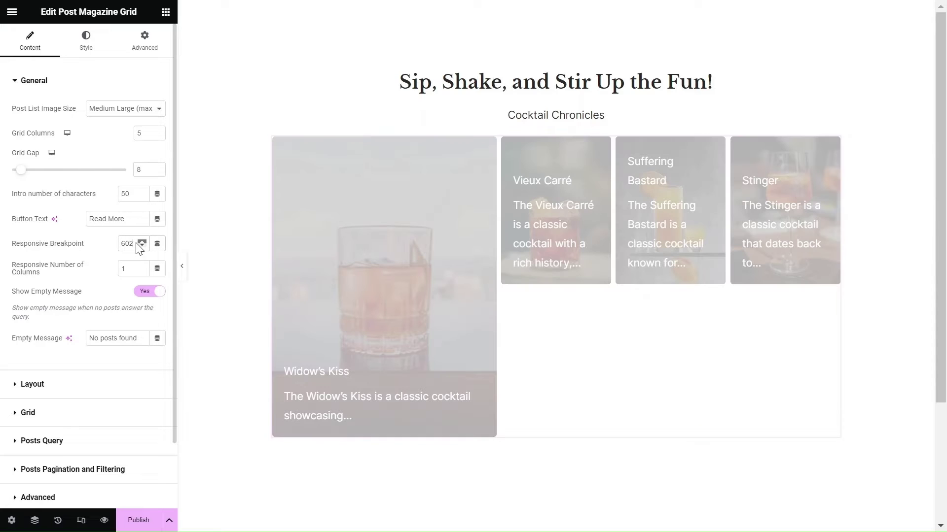
double_click(129, 271)
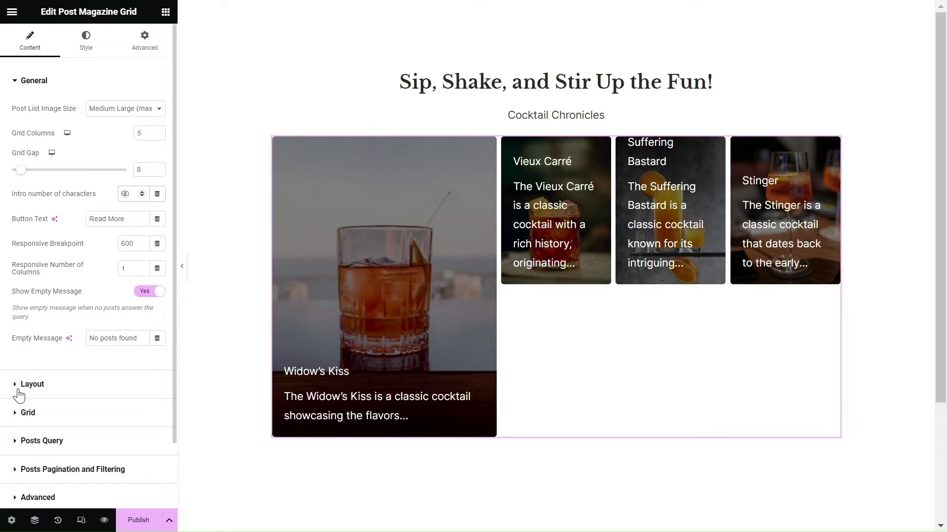
- In Layout, keep the Read More buttons off and the meta data set to Hide
left_click(18, 388)
left_click(157, 203)
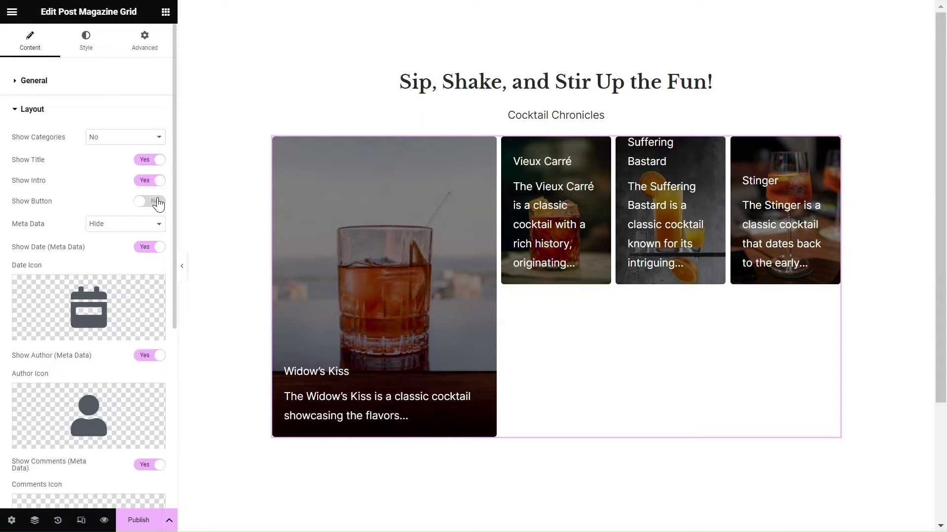
left_click(144, 200)
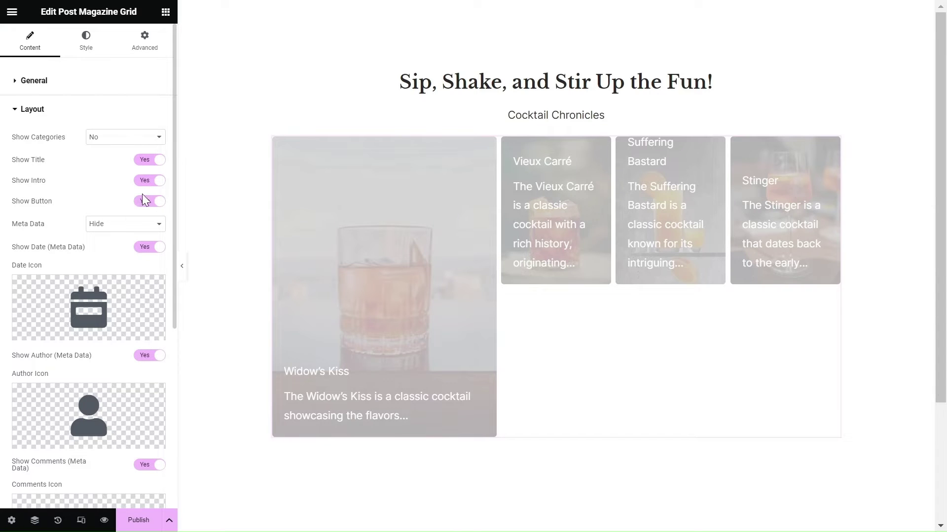
left_click(122, 226)
left_click(118, 249)
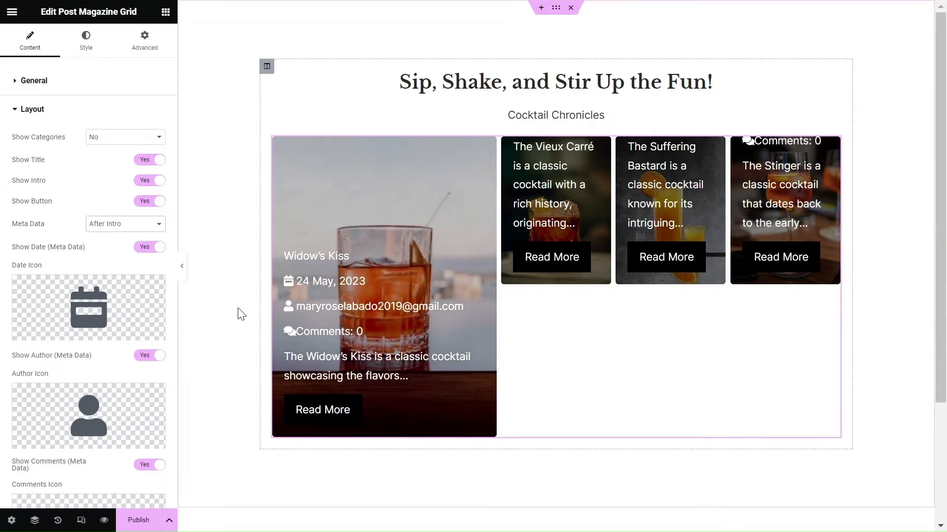
left_click(126, 225)
left_click(112, 238)
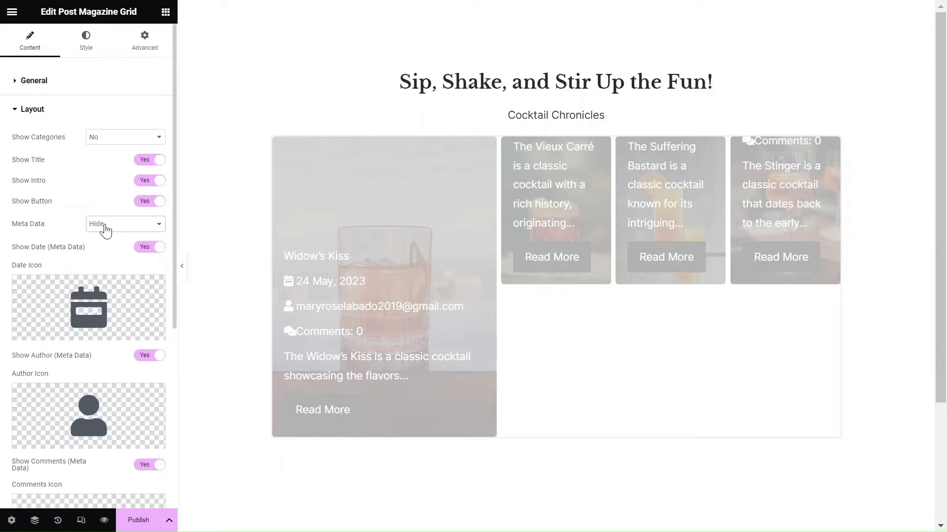
left_click(142, 202)
scroll(3, 270, "down", 3)
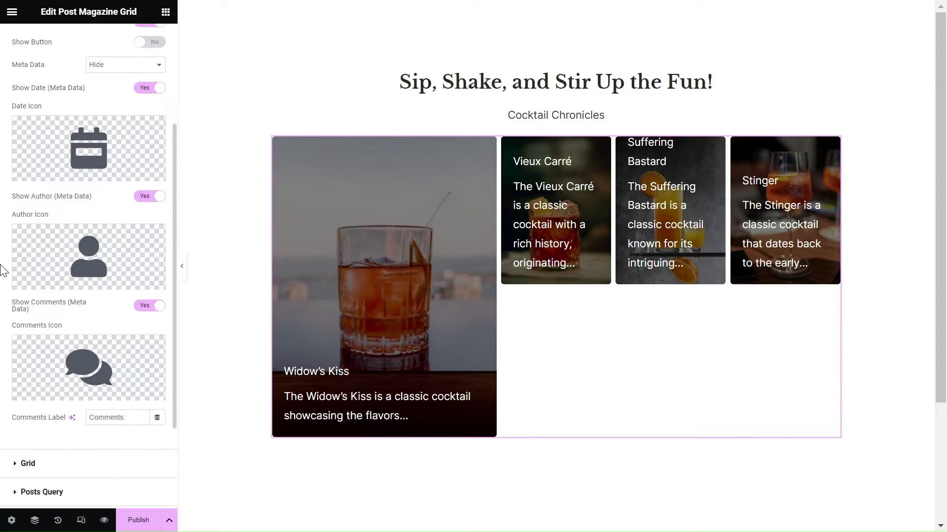
scroll(2, 271, "down", 3)
- Set Item Two column span to 2 for Vieux Carré and Item Four to 3 for Stinger
left_click(28, 338)
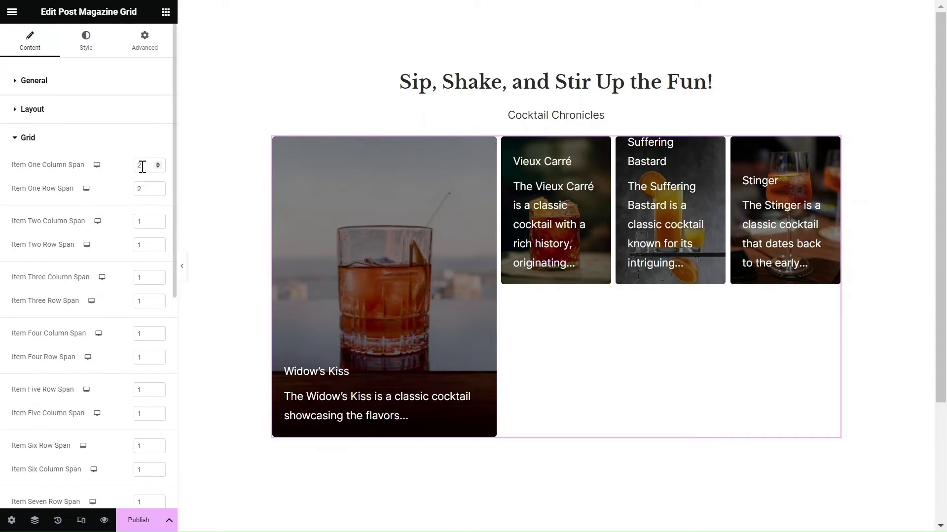
key("Up")
key("Down")
key("Up")
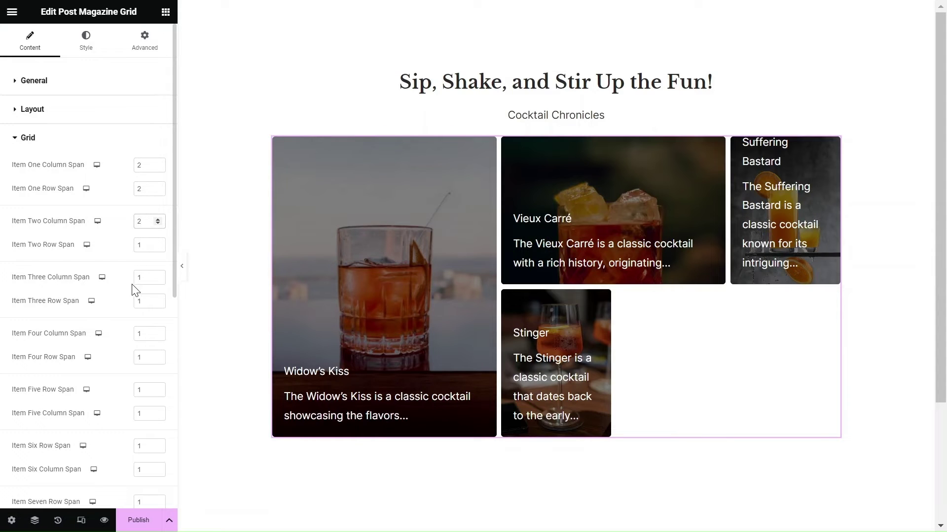
left_click(145, 334)
key("Up")
key("Up")
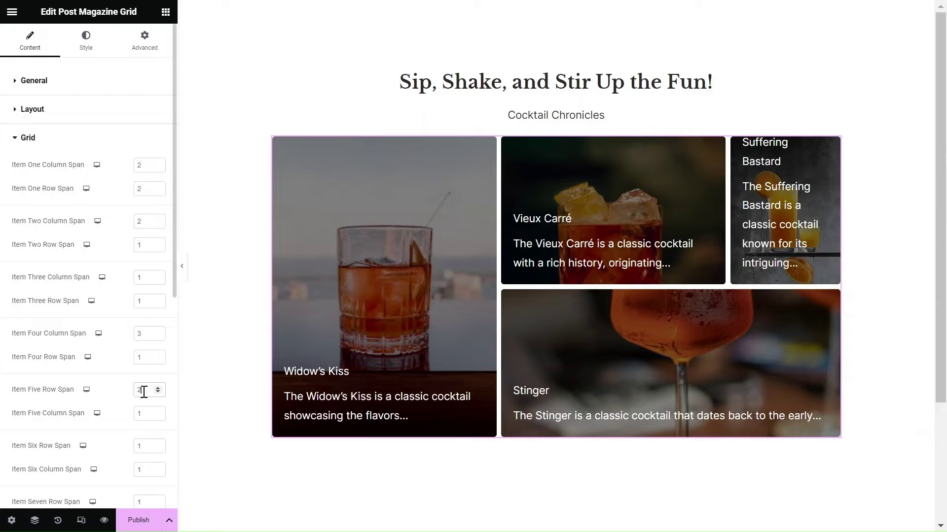
- Give the grid cards a 260 minimum height and a 10 px radius on every corner
left_click(86, 42)
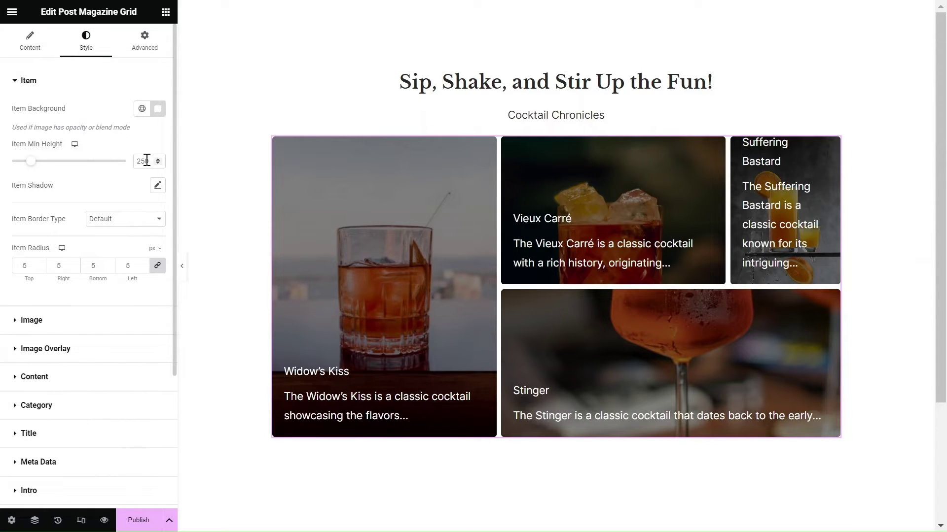
type("260")
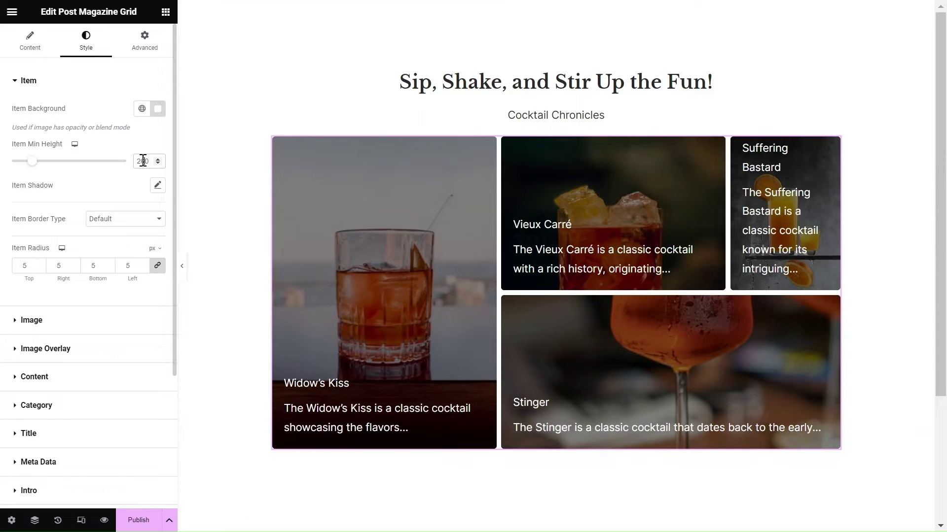
left_click(113, 221)
left_click(113, 222)
- Set the card title typography to Libre Baskerville at size 24
left_click(17, 433)
left_click(158, 276)
left_click(125, 337)
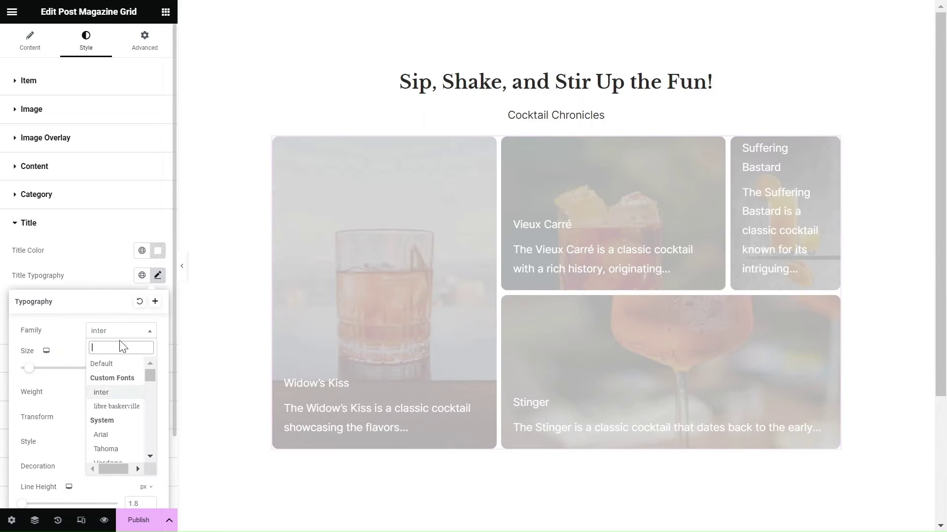
left_click(111, 406)
scroll(139, 371, "up", 2)
scroll(139, 371, "up", 4)
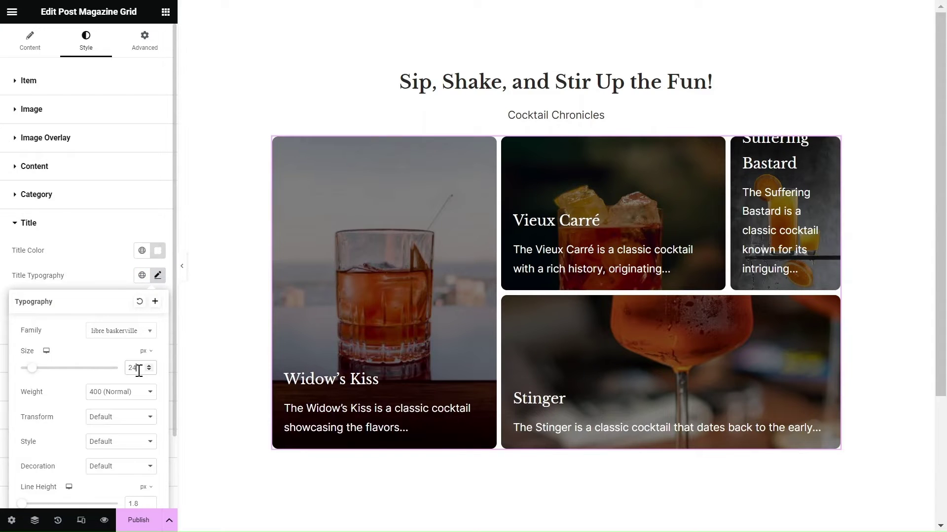
left_click(158, 276)
- Reduce the intro typography size to 14
left_click(55, 386)
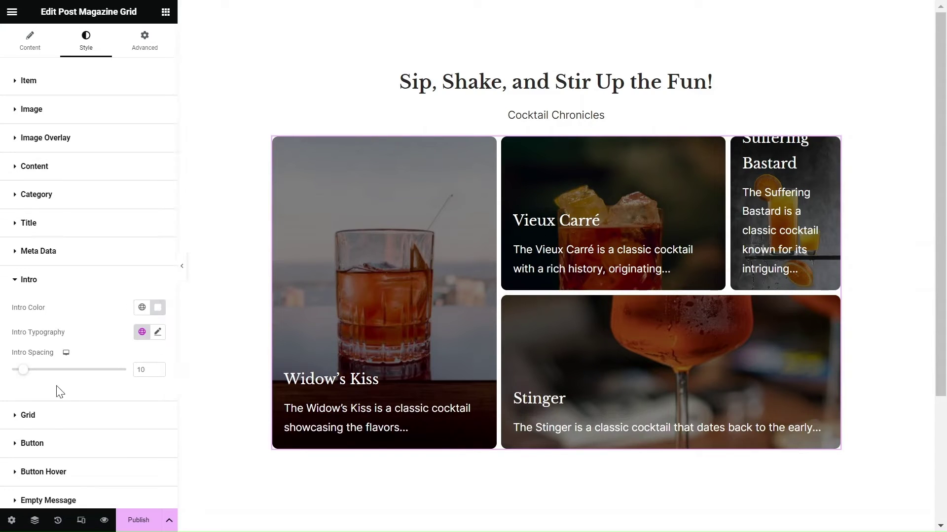
left_click(157, 333)
scroll(132, 429, "down", 4)
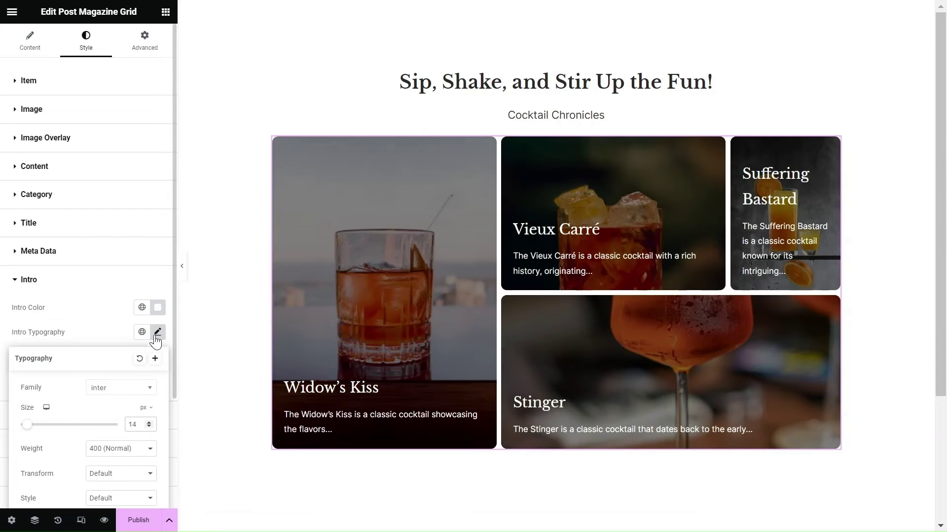
left_click(157, 332)
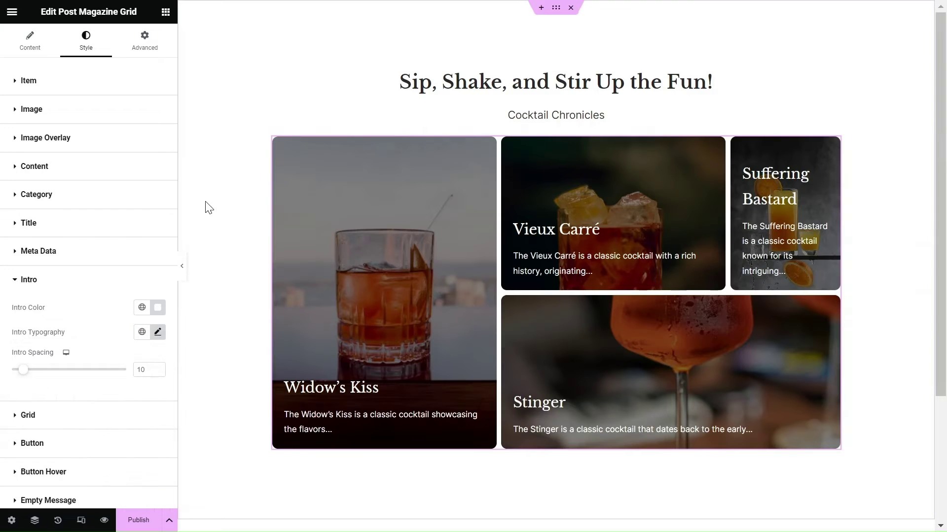
left_click(21, 45)
- Set Enable Post Filtering to Yes and Pagination to Using Pagination Widget
scroll(28, 367, "down", 2)
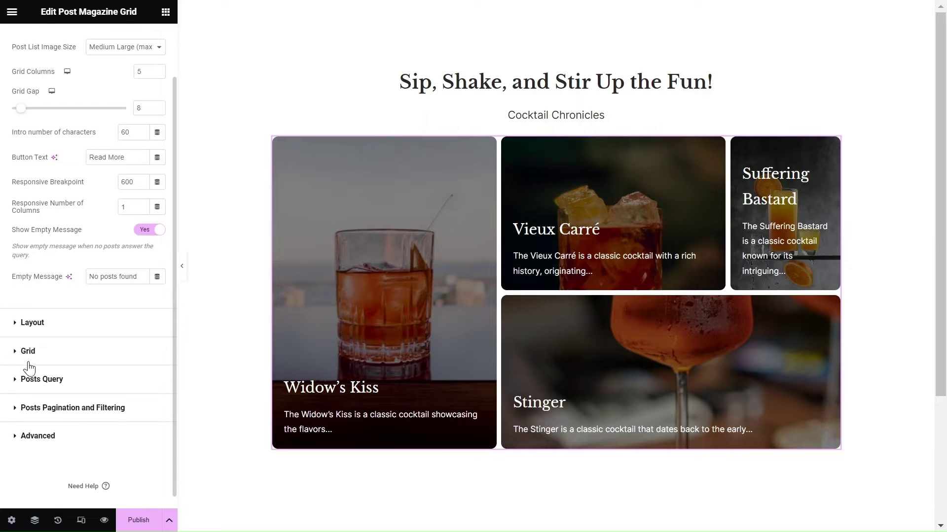
left_click(82, 413)
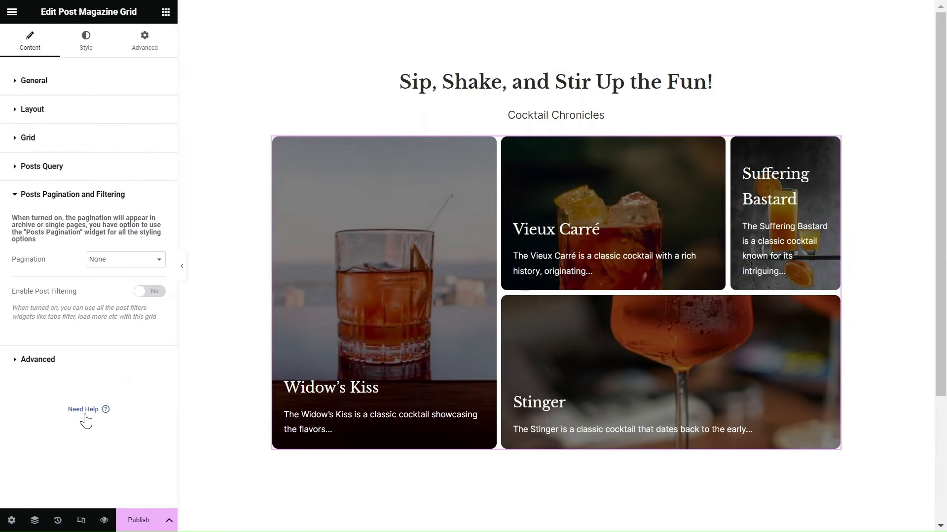
left_click(150, 292)
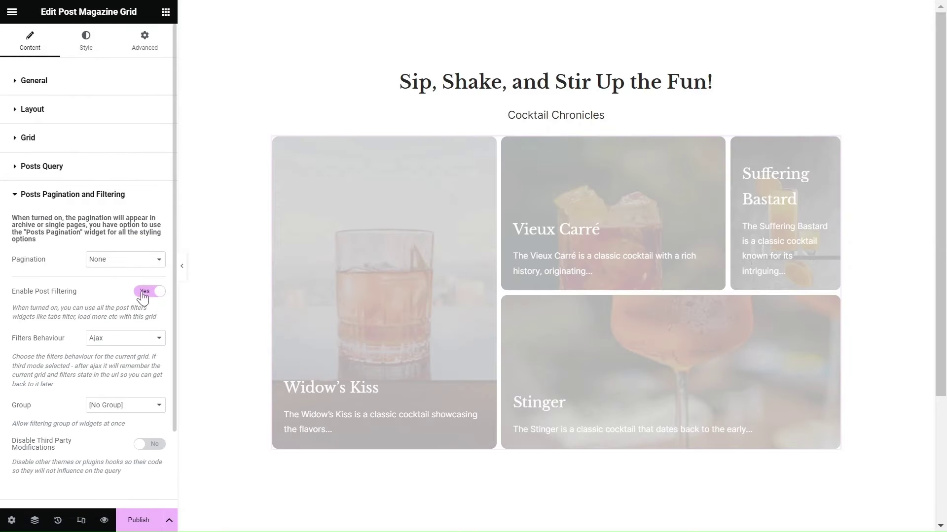
left_click(129, 264)
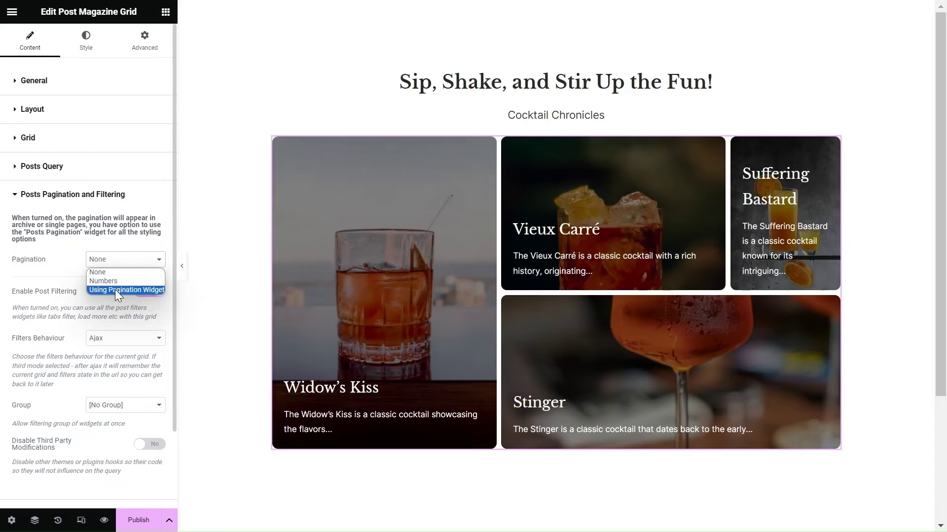
left_click(115, 289)
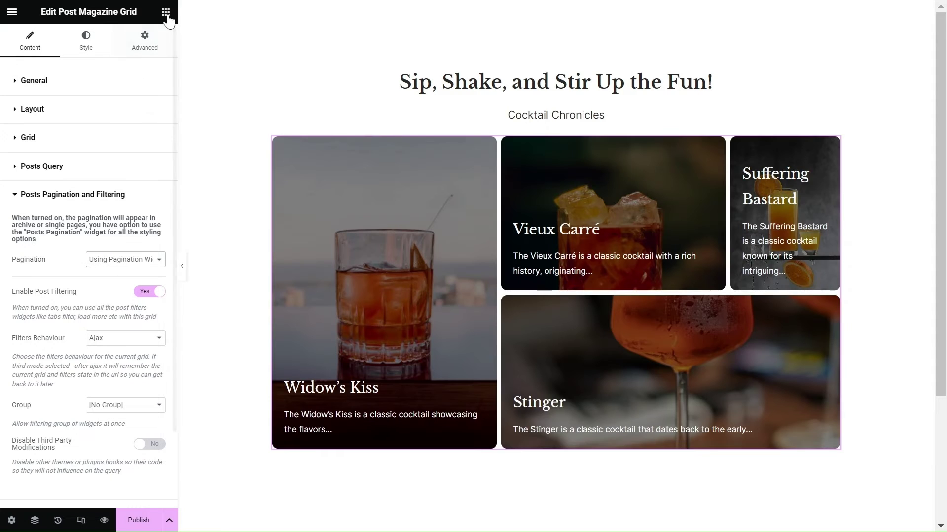
- Add a Post Pagination widget below the cocktail grid
left_click(166, 14)
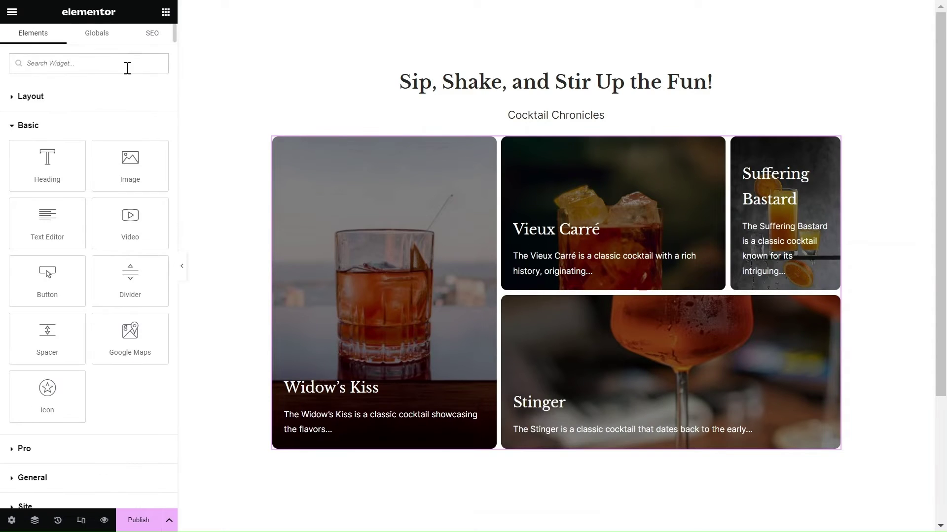
left_click(127, 68)
type("pagi")
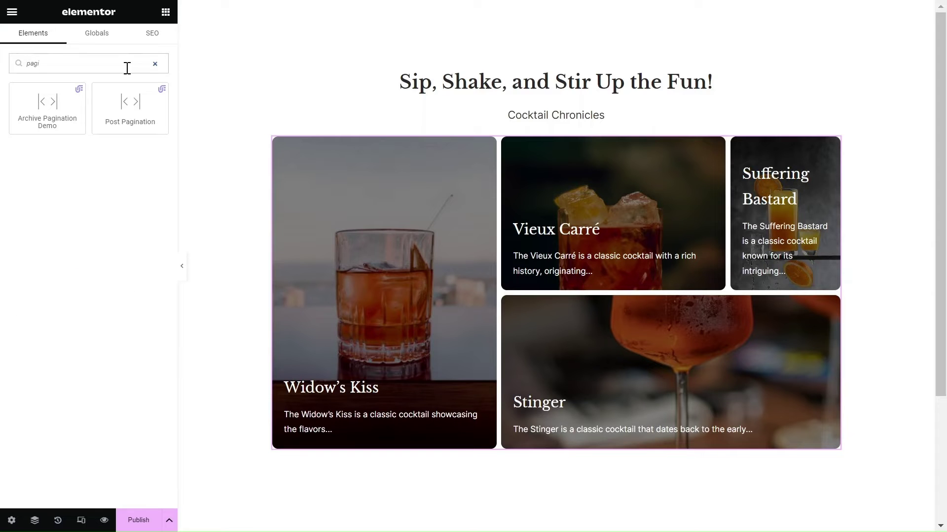
left_click_drag(130, 104, 564, 417)
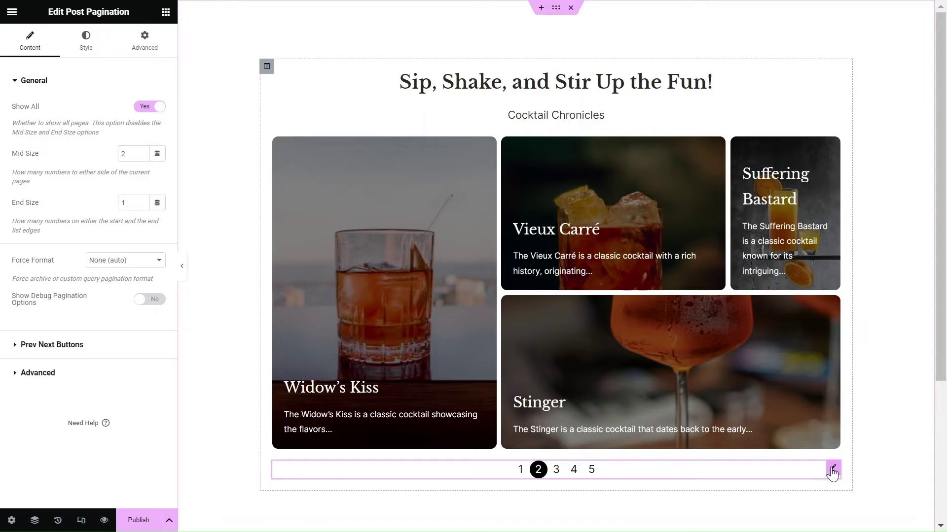
- Add previous and next buttons to the pagination, showing arrows without text
left_click(32, 344)
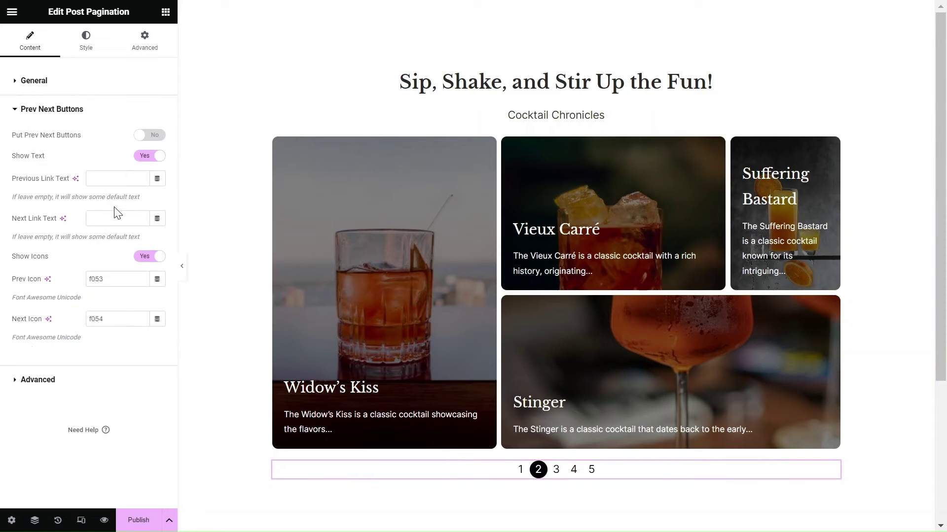
left_click(140, 138)
left_click(142, 156)
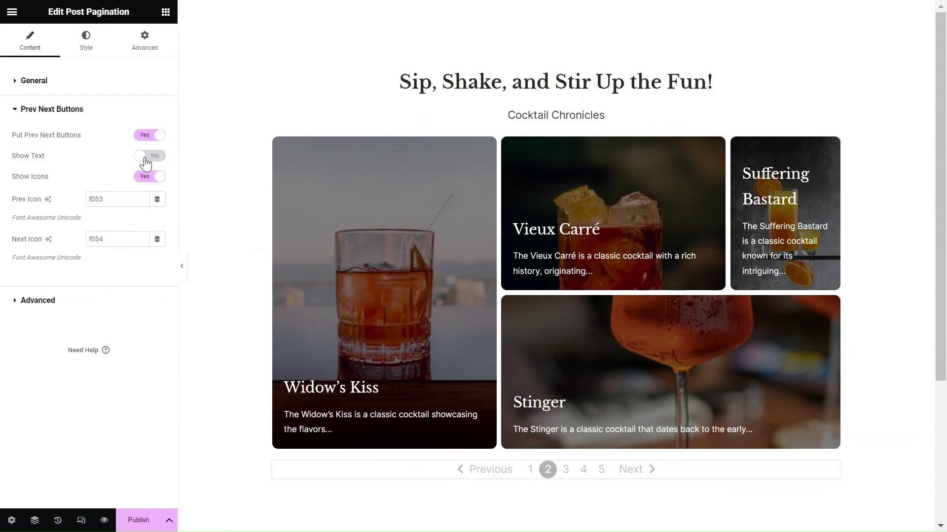
left_click(86, 70)
- Set the page-number dimension to 40, turn Show All off, and search widgets for 'filter'
left_click(84, 38)
left_click(29, 334)
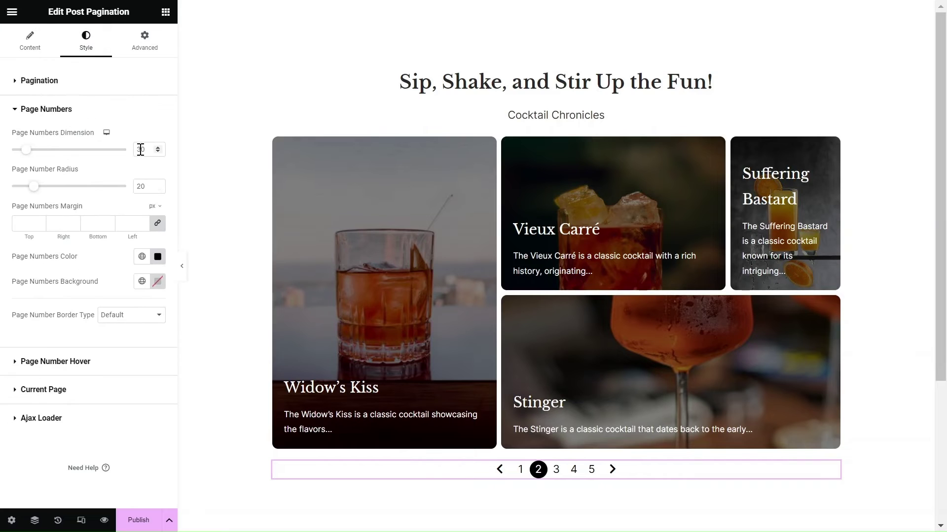
left_click_drag(142, 149, 138, 149)
type("42")
left_click(55, 361)
left_click(29, 39)
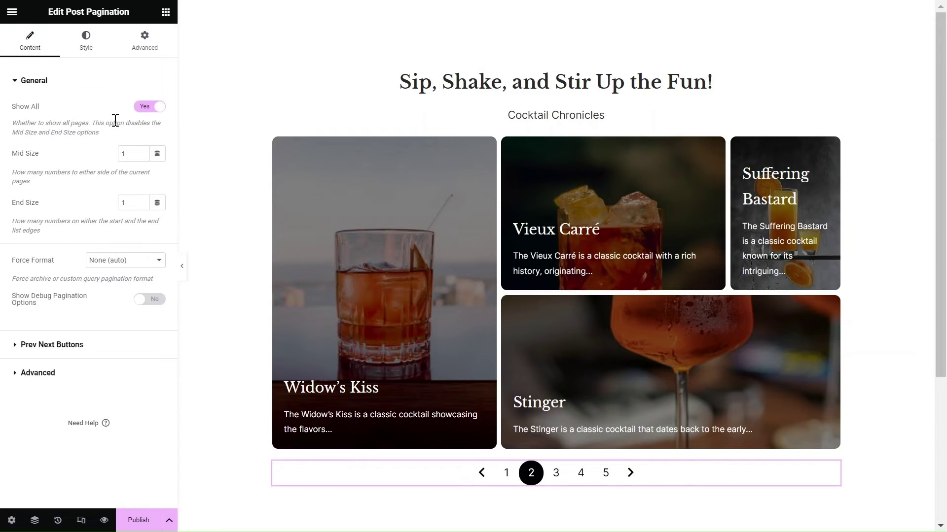
left_click(149, 107)
left_click(166, 12)
type("filter")
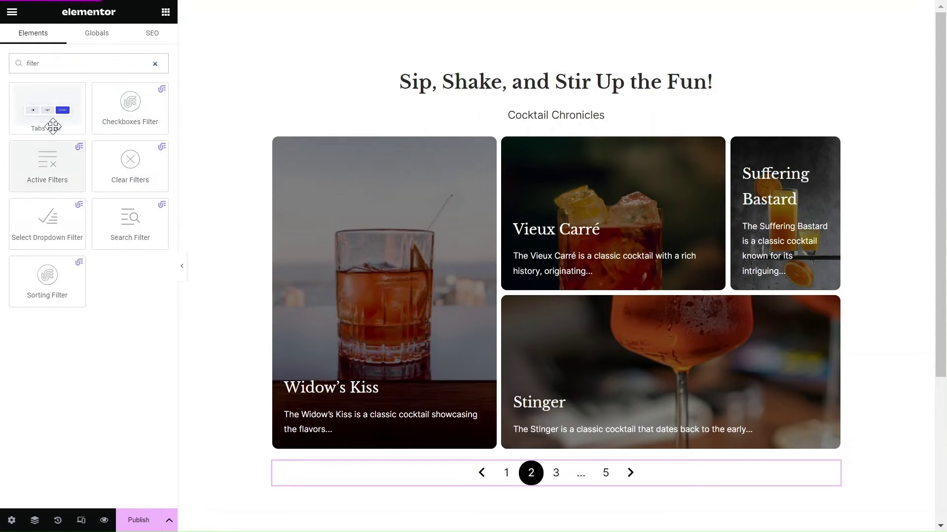
- Place a Tabs Filter above the cocktail grid, without the All tab, overriding query terms
left_click_drag(47, 106, 524, 127)
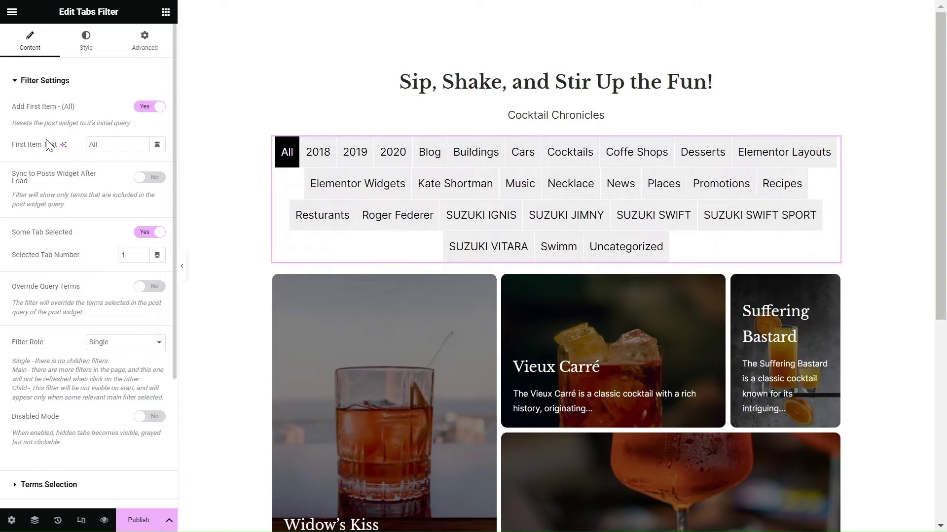
left_click(143, 109)
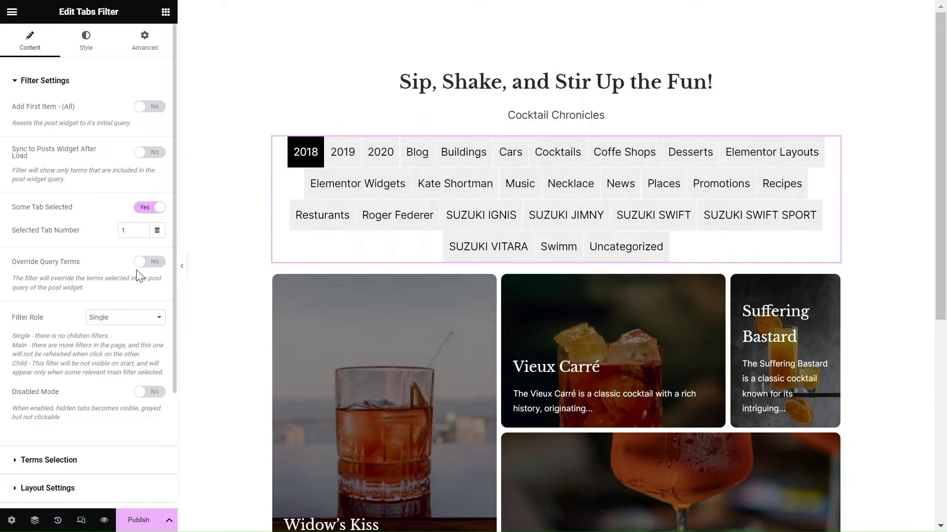
left_click(156, 267)
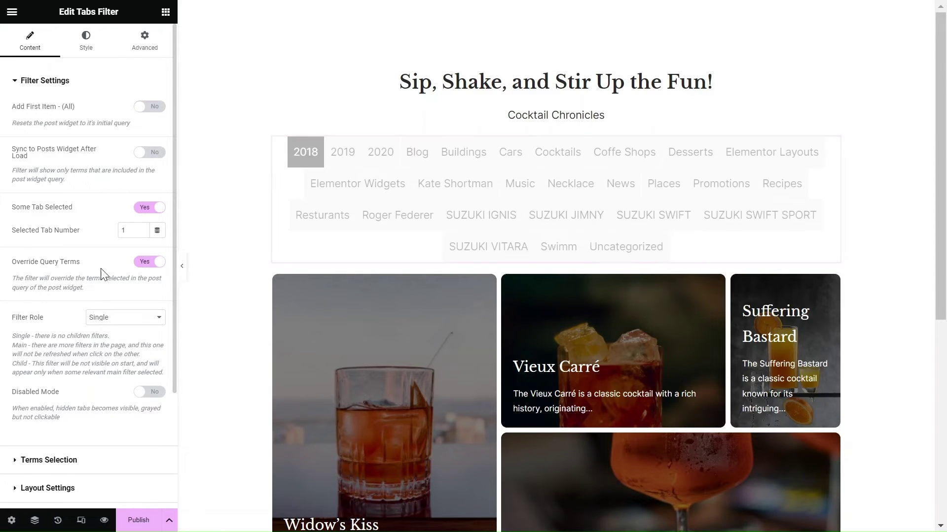
- Build the filter tabs from the Cocktail post type's Alcohol taxonomy, with no include or exclude terms
scroll(89, 281, "down", 3)
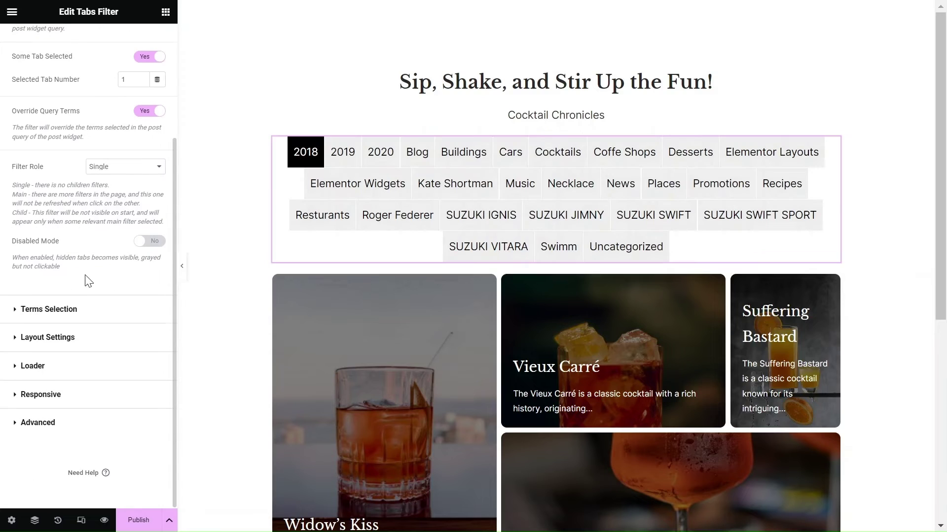
left_click(22, 310)
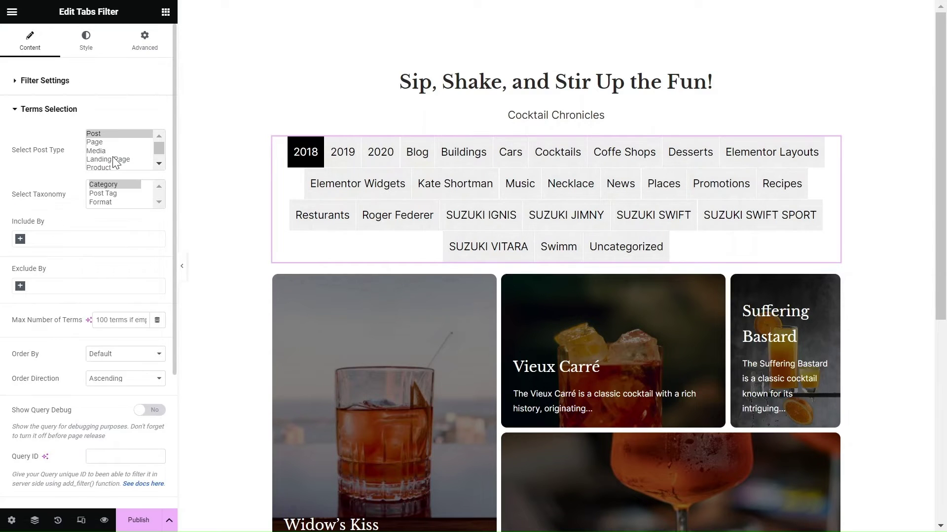
scroll(113, 158, "down", 4)
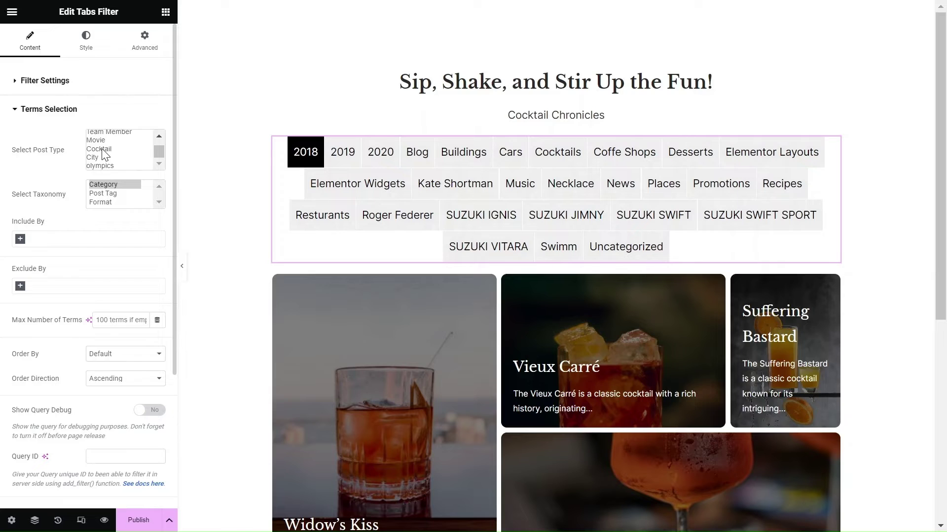
left_click(100, 149)
left_click(102, 185)
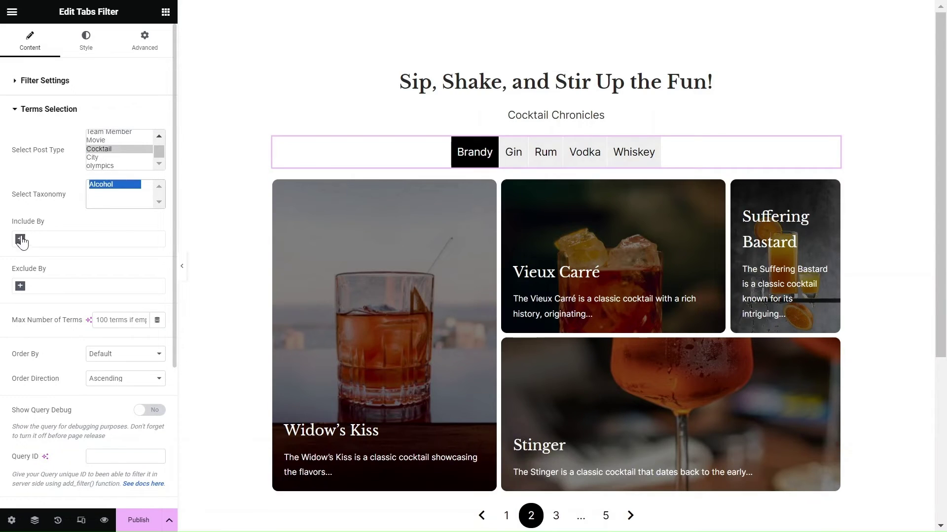
left_click(20, 239)
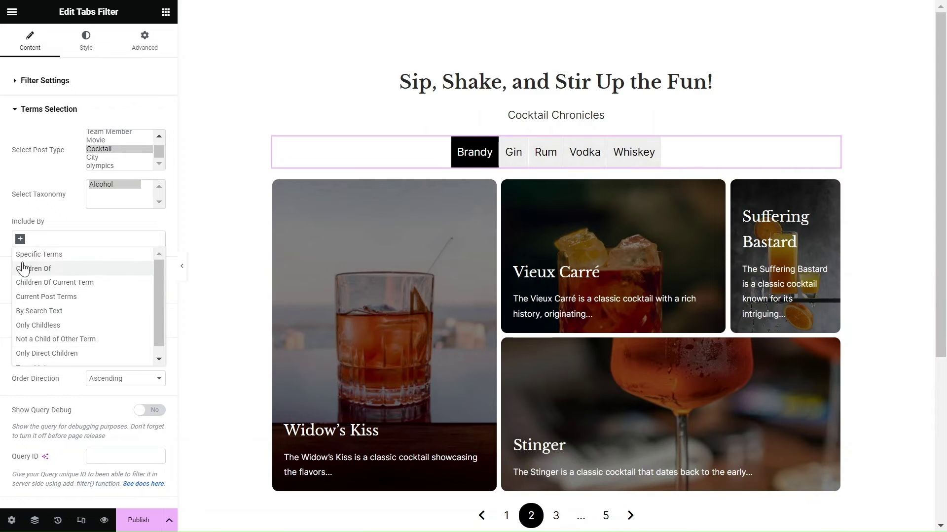
left_click(21, 240)
left_click(21, 287)
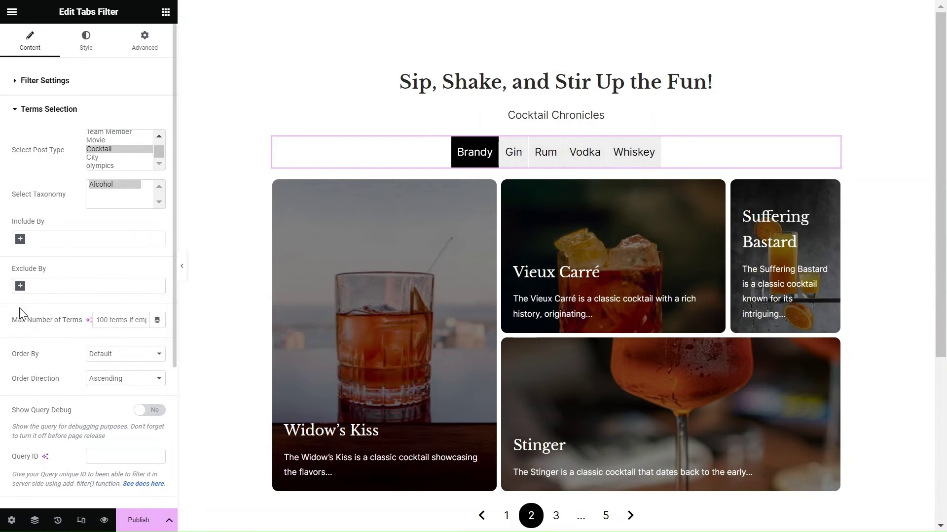
- Style the filter tabs with unlinked padding of 25 on the right and left
scroll(51, 345, "down", 3)
left_click(49, 376)
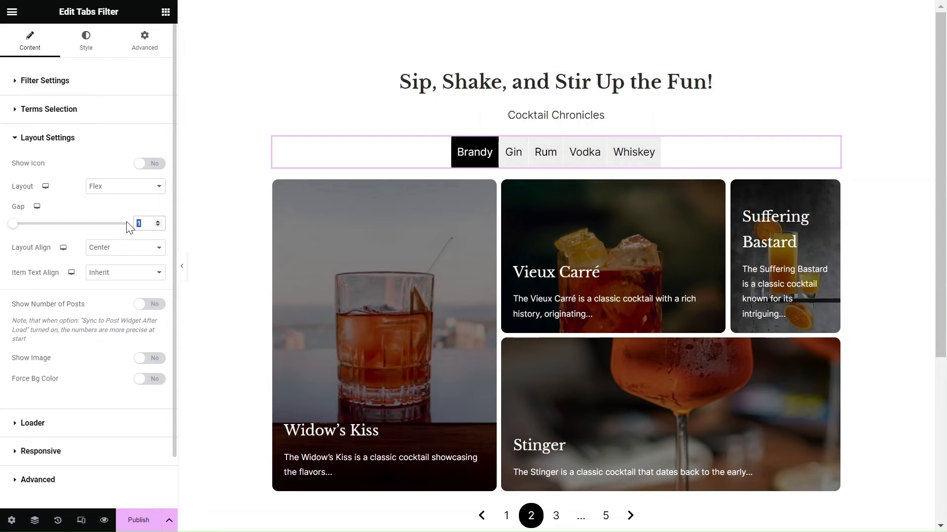
left_click(86, 41)
left_click(157, 147)
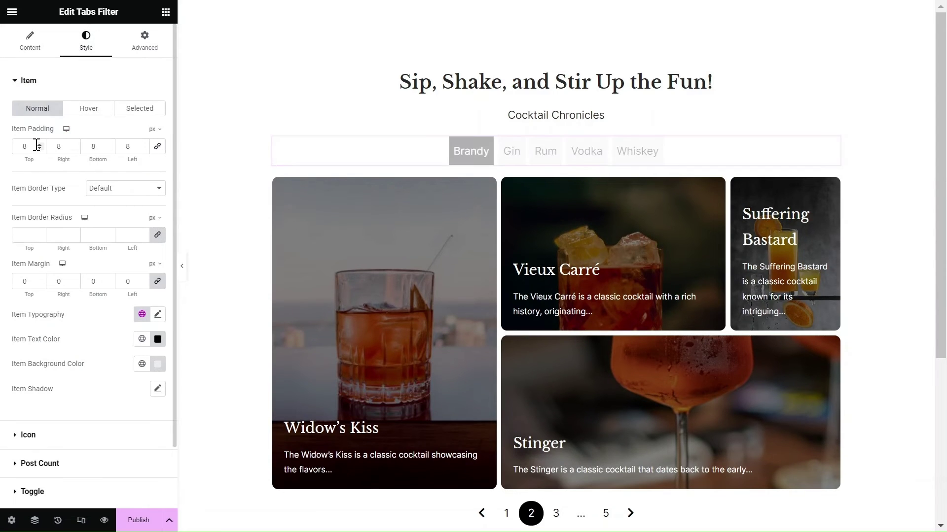
double_click(59, 147)
type("25")
double_click(129, 147)
type("25")
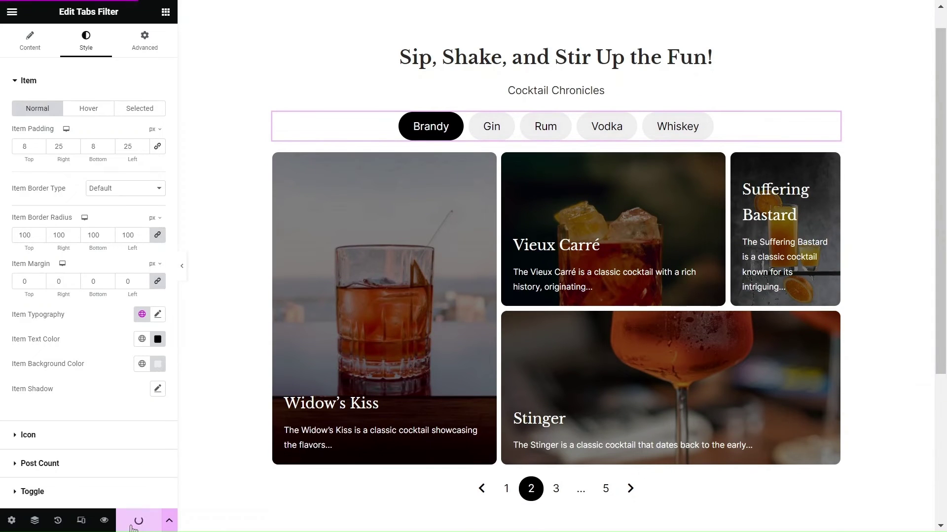
- View the published page live and filter the grid to Gin, then Rum cocktails
left_click(131, 481)
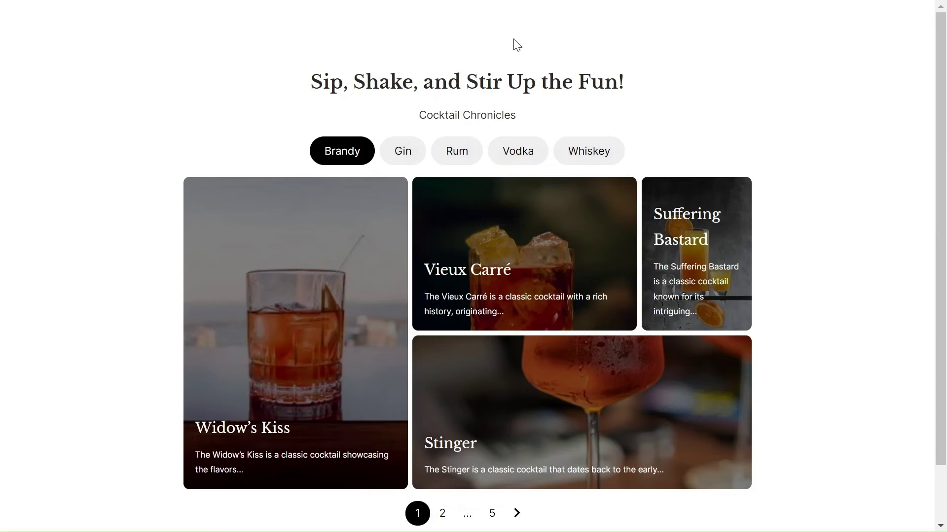
left_click(398, 147)
left_click(454, 152)
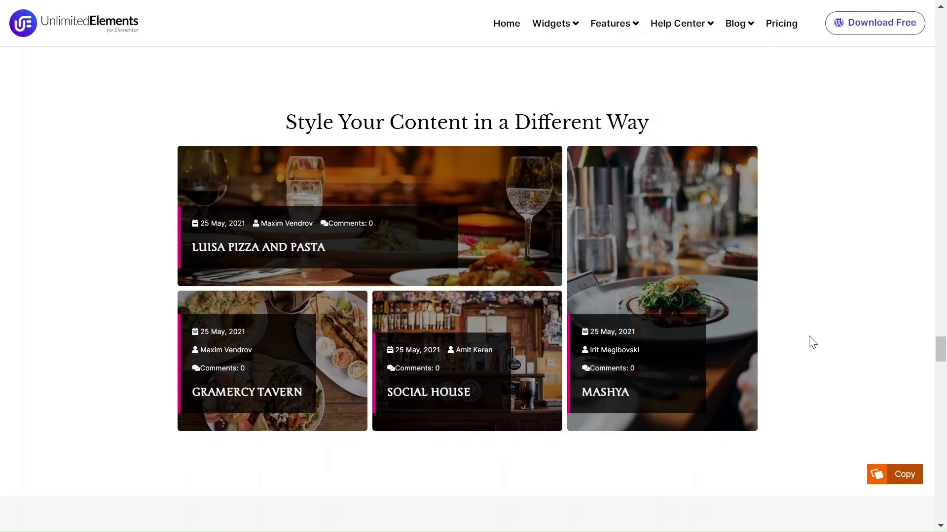
scroll(813, 342, "down", 10)
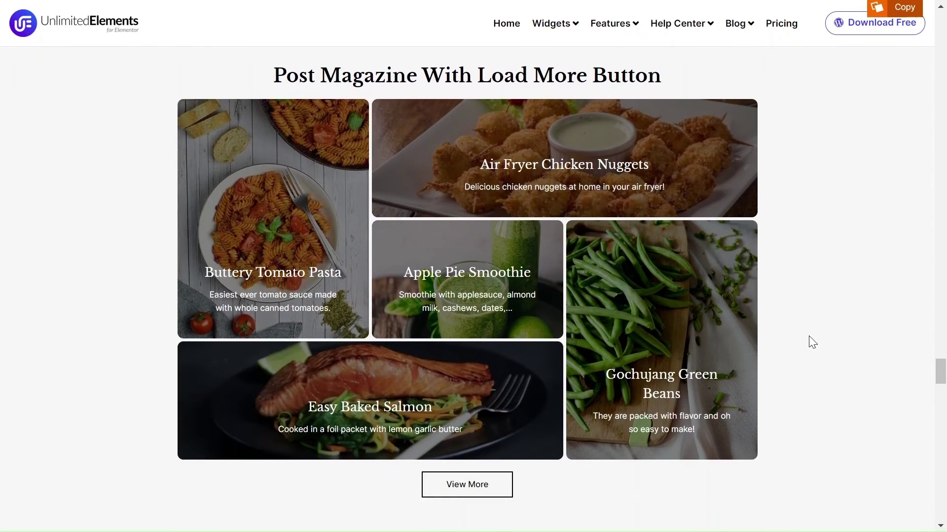
- Scroll down the Unlimited Elements widget page toward the cocktail demo
scroll(813, 342, "down", 10)
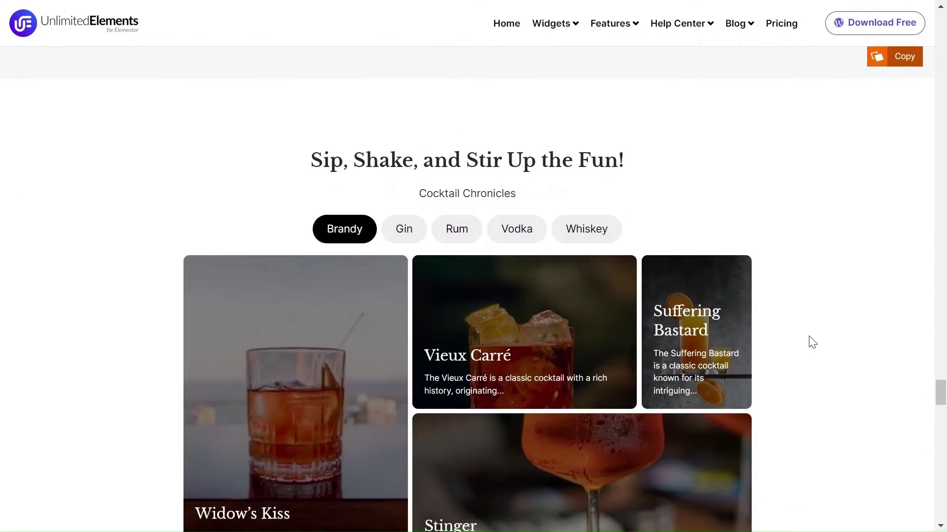
scroll(811, 341, "down", 3)
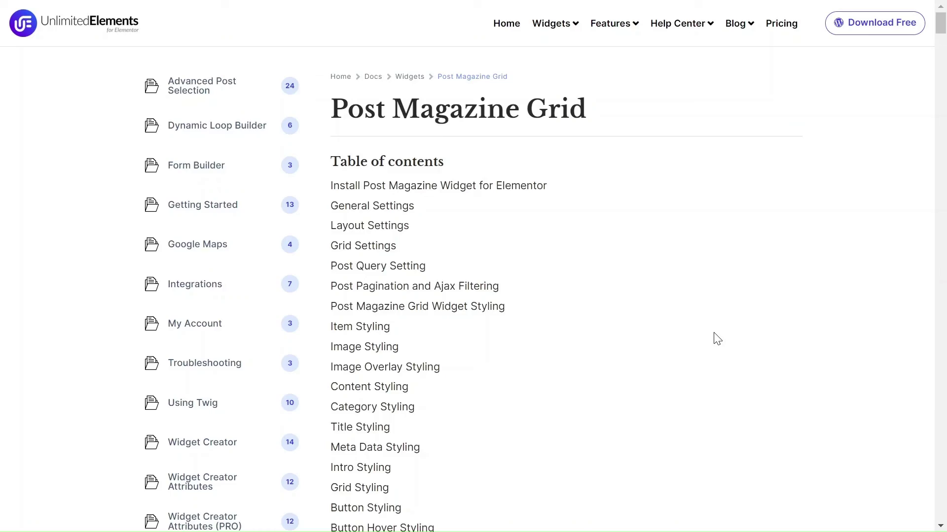
scroll(717, 339, "down", 10)
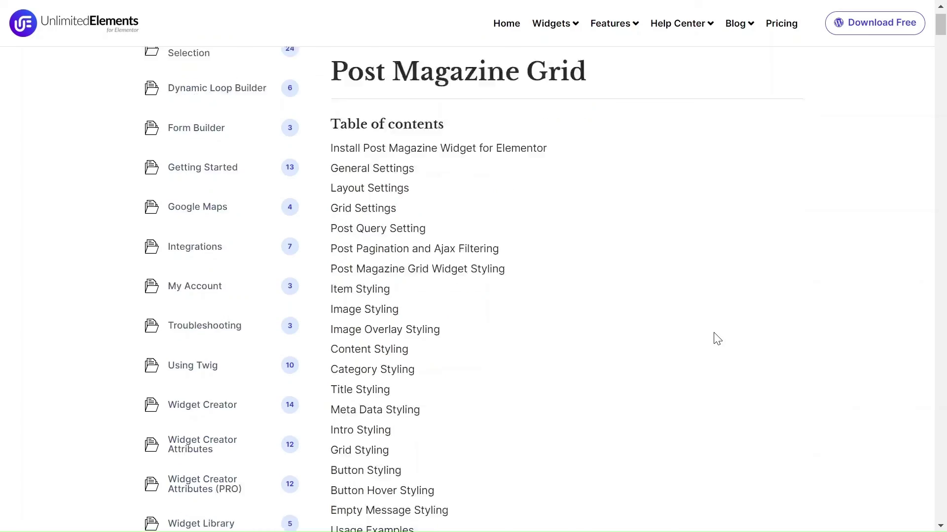
scroll(717, 339, "down", 20)
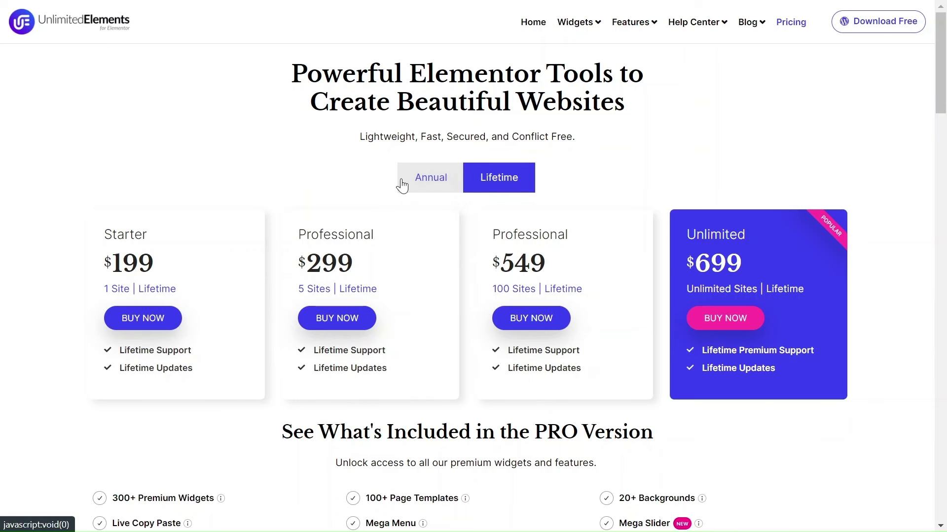
- Scroll through the Unlimited Elements pricing plans
scroll(290, 186, "down", 6)
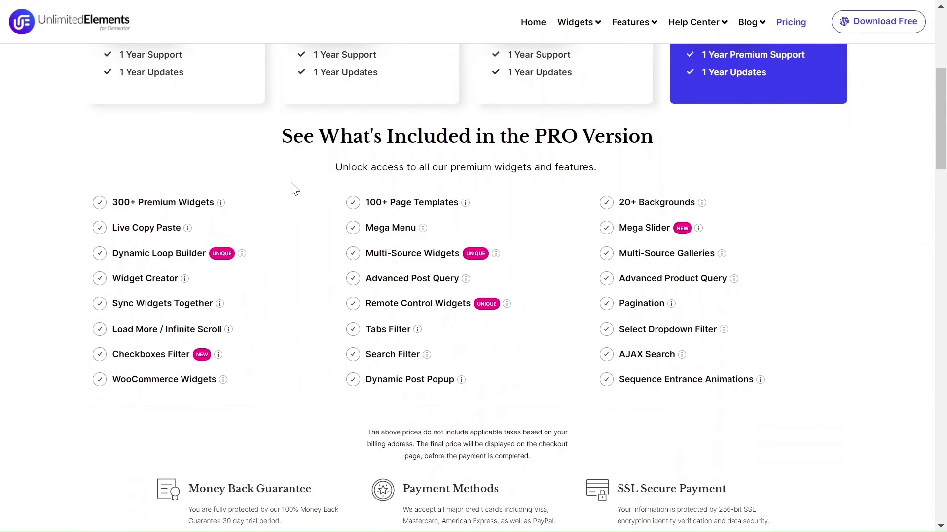
scroll(294, 430, "down", 13)
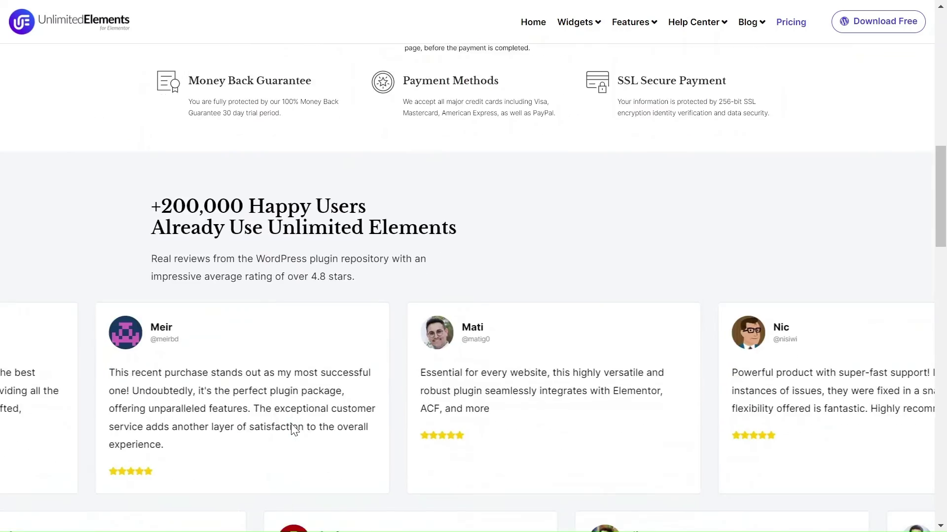
scroll(294, 430, "down", 7)
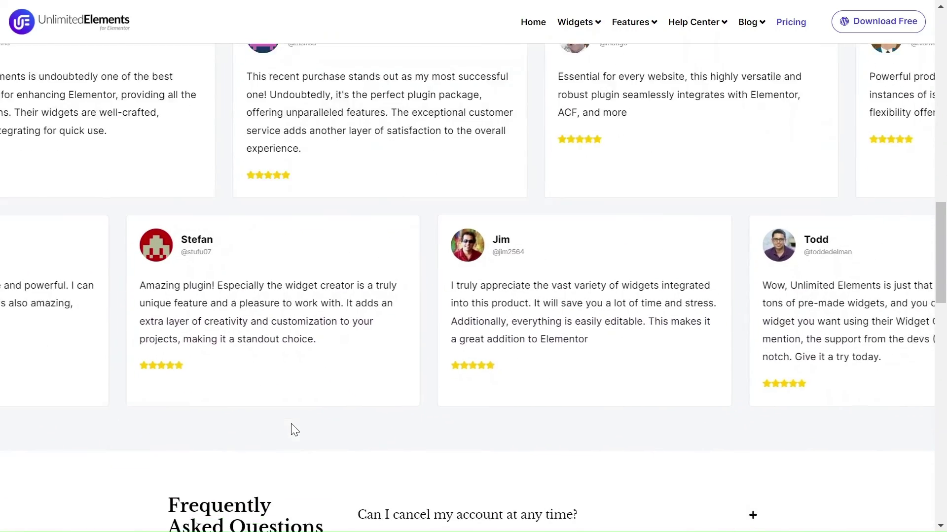
scroll(294, 429, "down", 11)
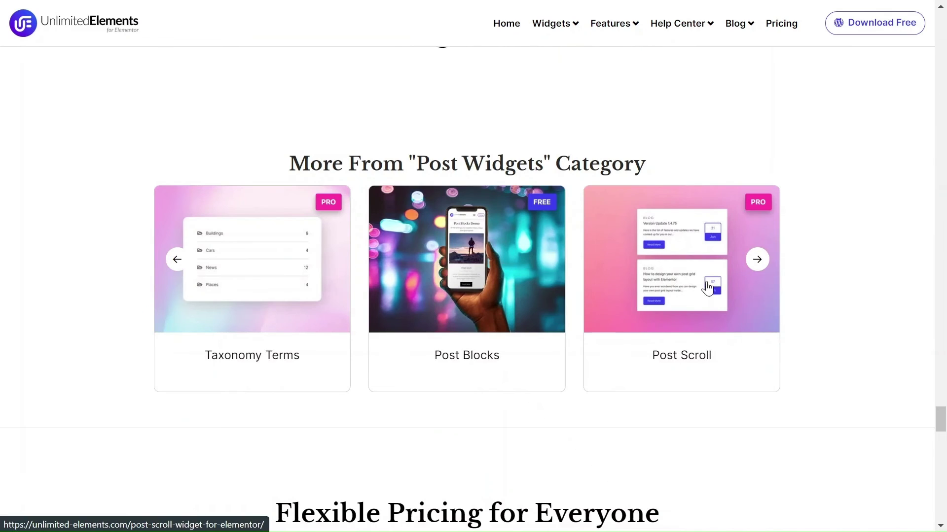
- Advance the Post Widgets carousel three times, then return up to the Gin cocktail demo grid
left_click(756, 259)
left_click(757, 260)
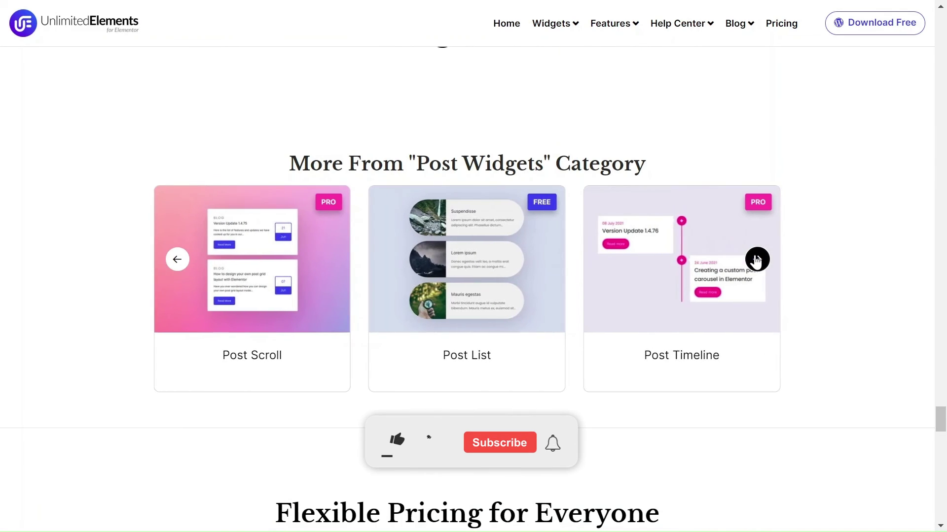
left_click(757, 260)
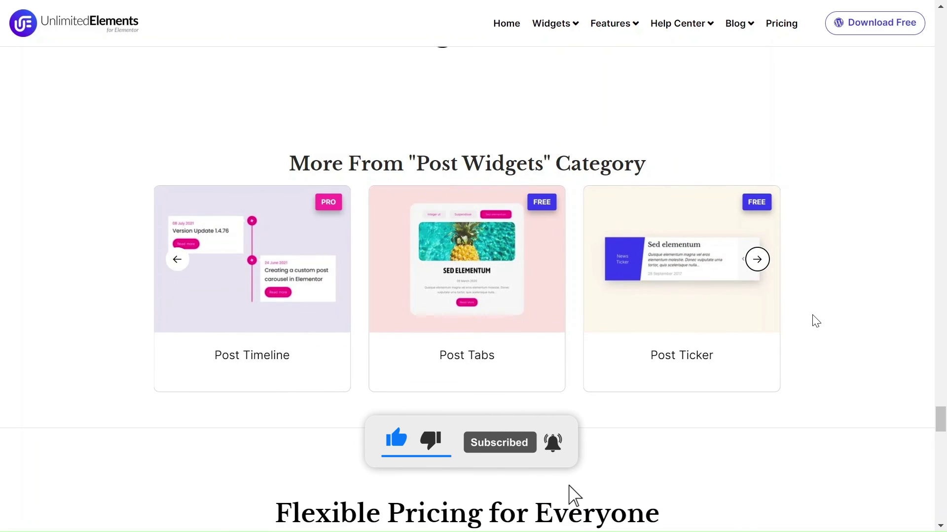
scroll(816, 321, "up", 9)
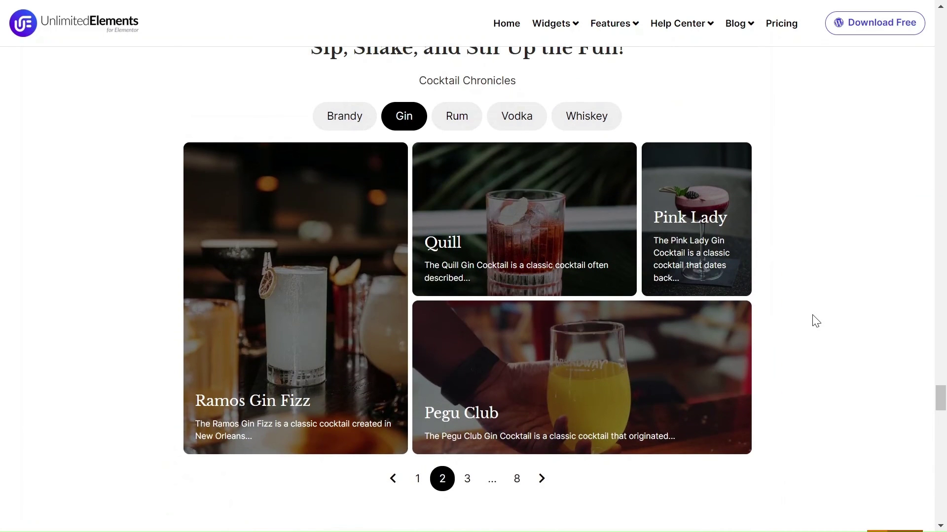